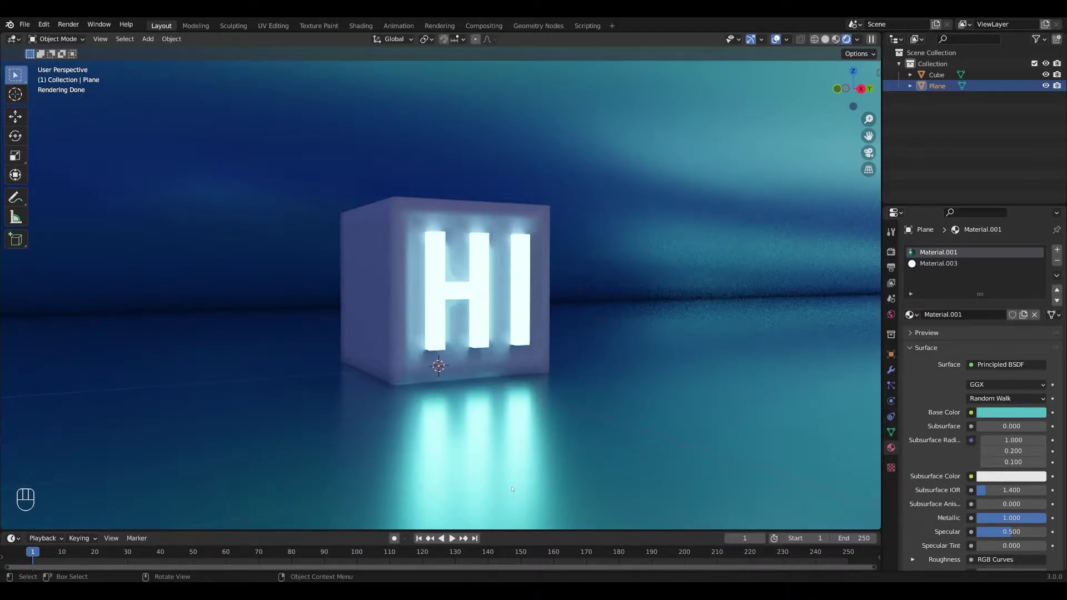
Switch the render engine to Eevee and enable Bloom and Screen Space Reflections.
left_click(890, 252)
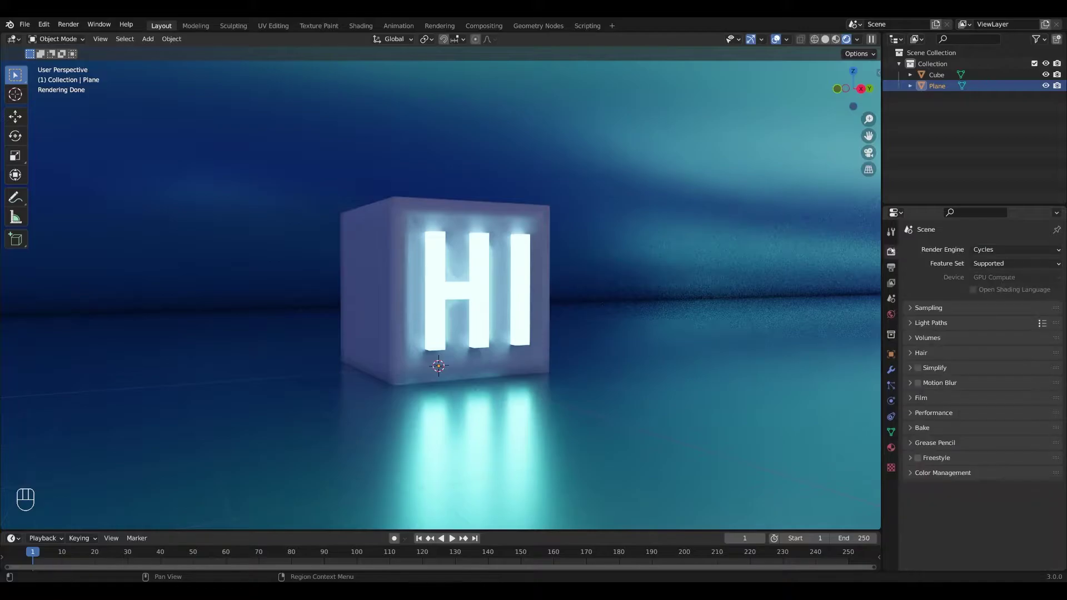
left_click(1035, 251)
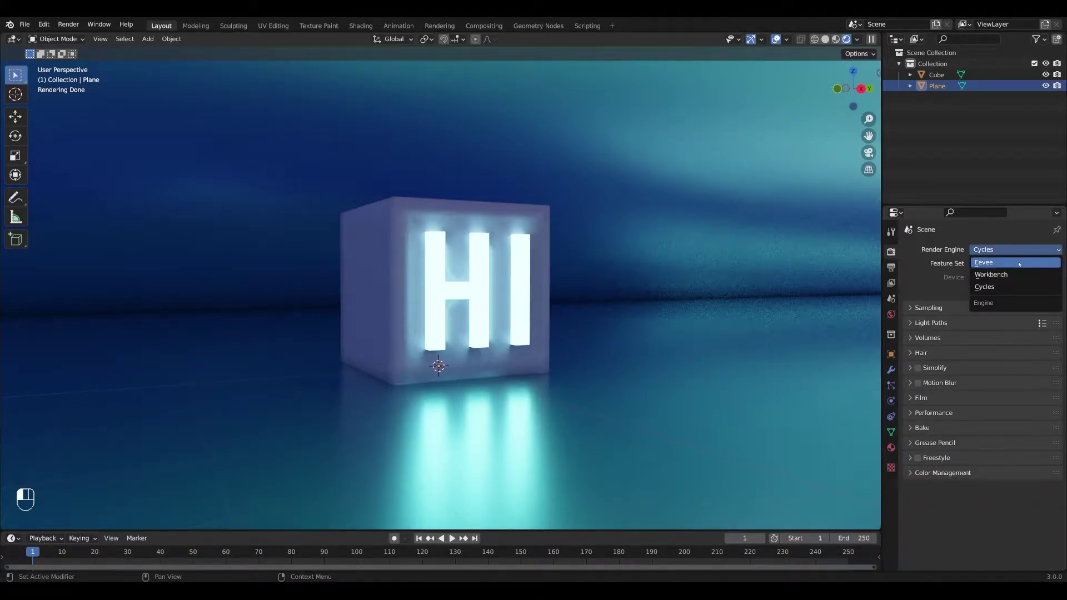
left_click(1019, 263)
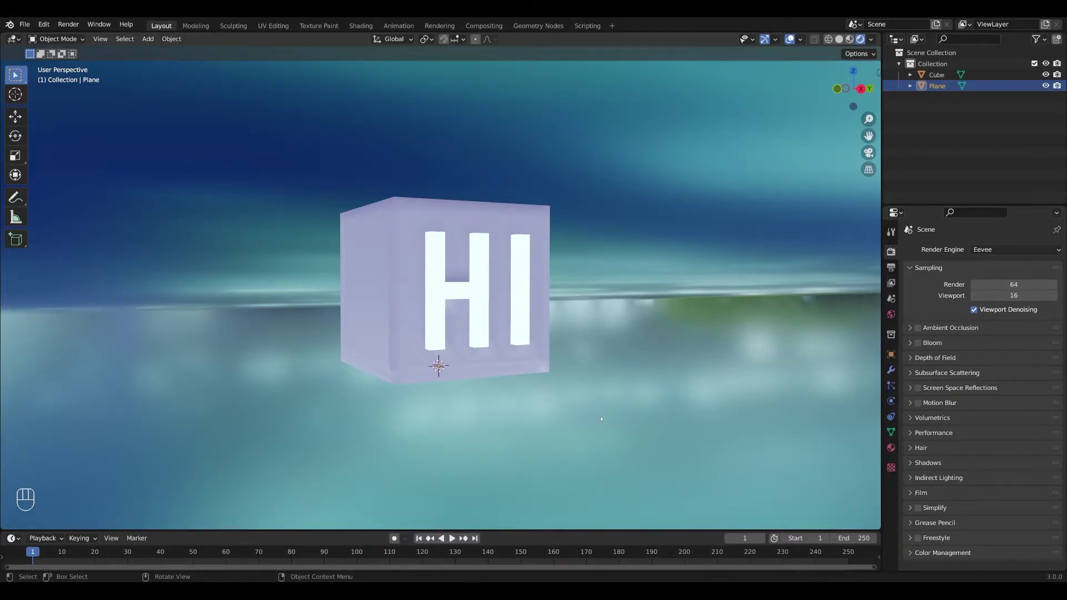
left_click(918, 343)
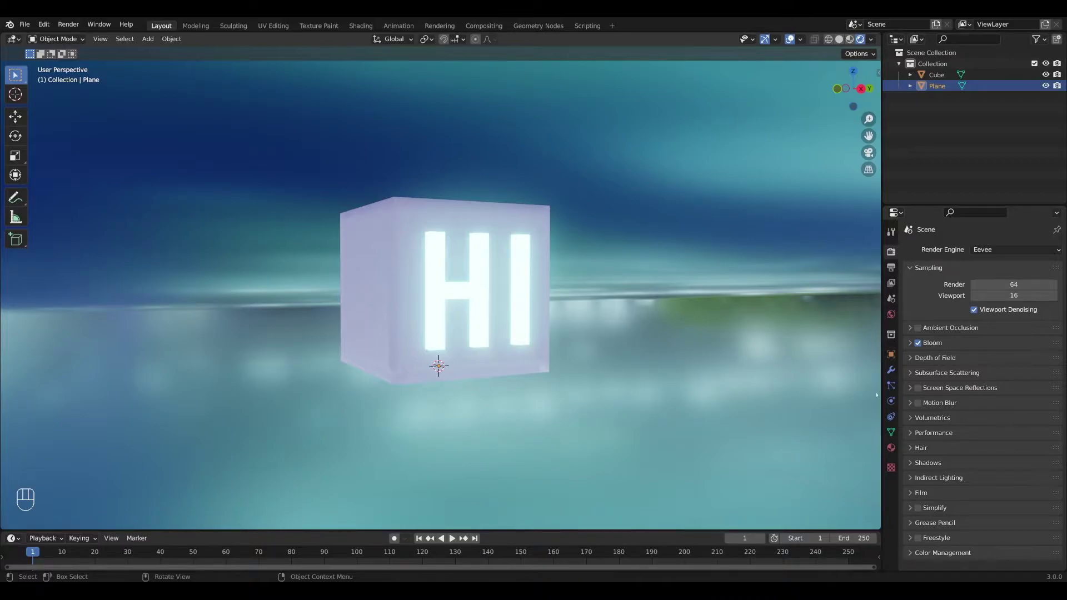
left_click(918, 388)
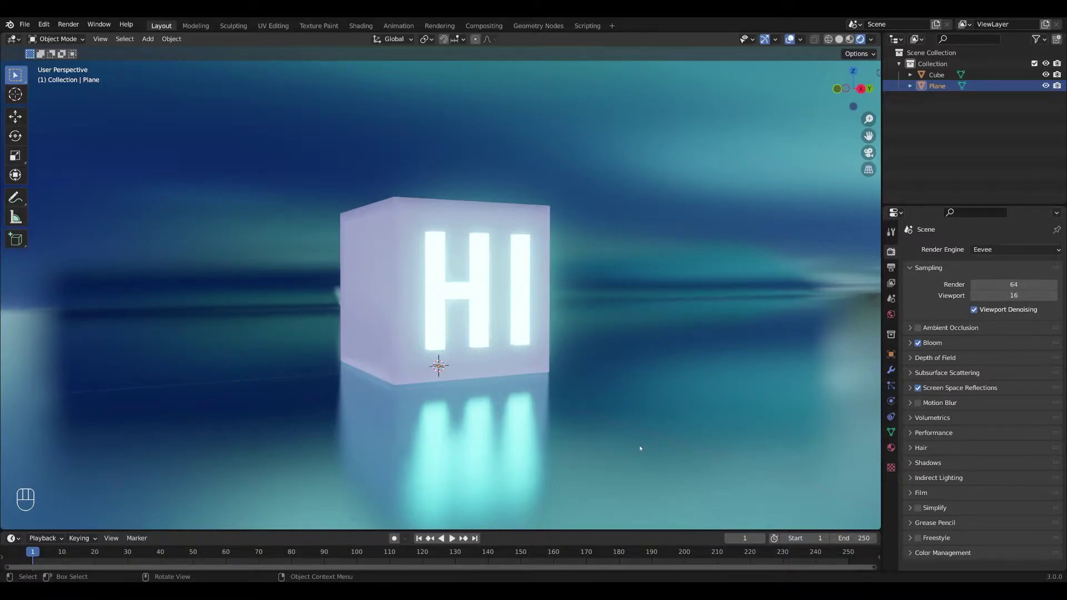
Expand the Bloom and Screen Space Reflections settings and tint the bloom colour light blue.
left_click(910, 343)
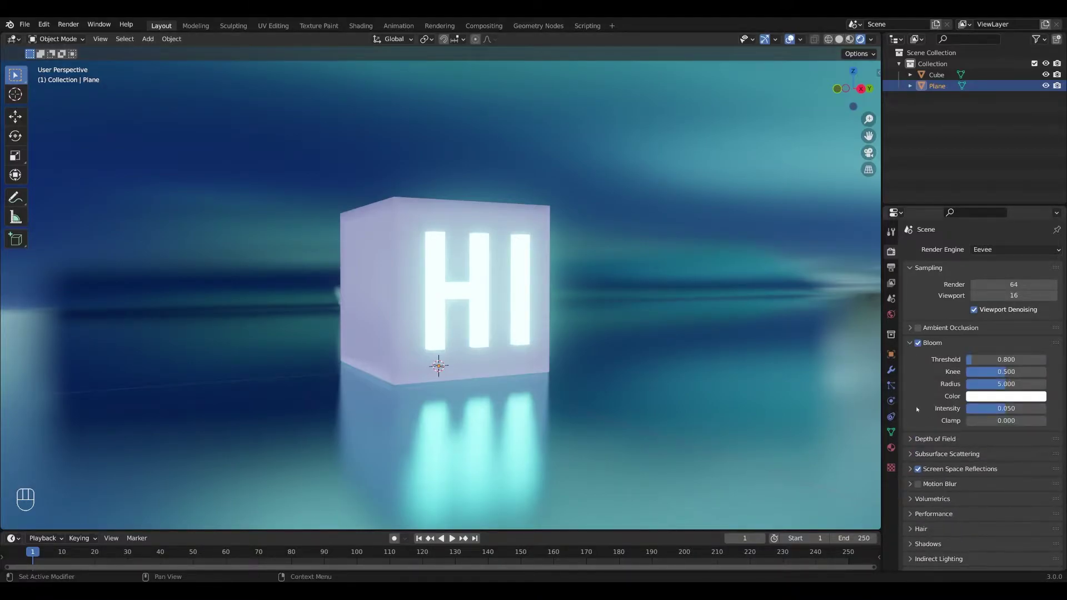
left_click(909, 469)
scroll(1025, 496, "down", 2)
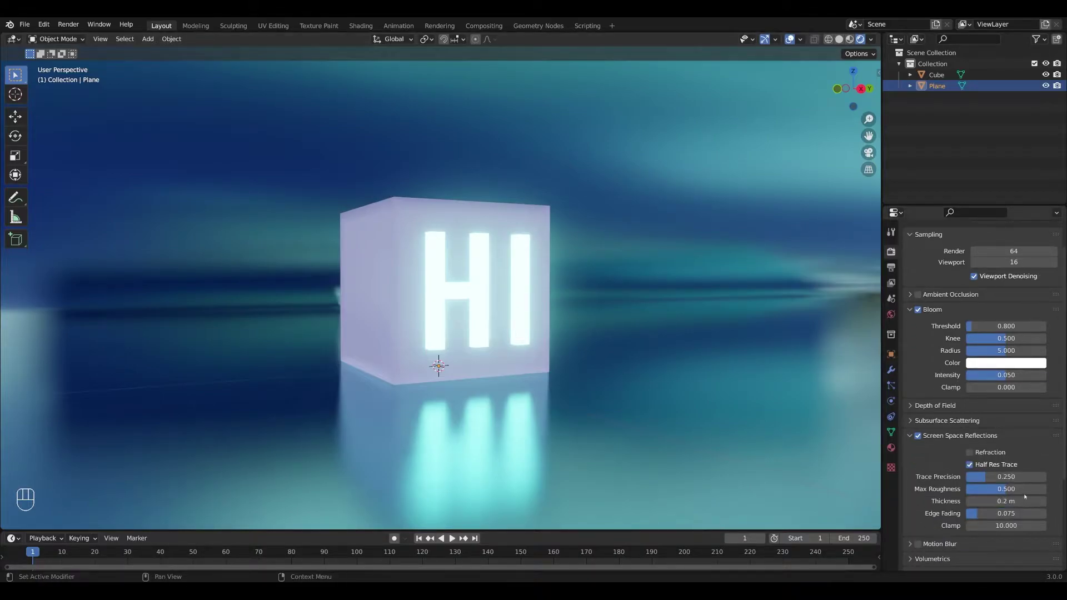
left_click(1020, 367)
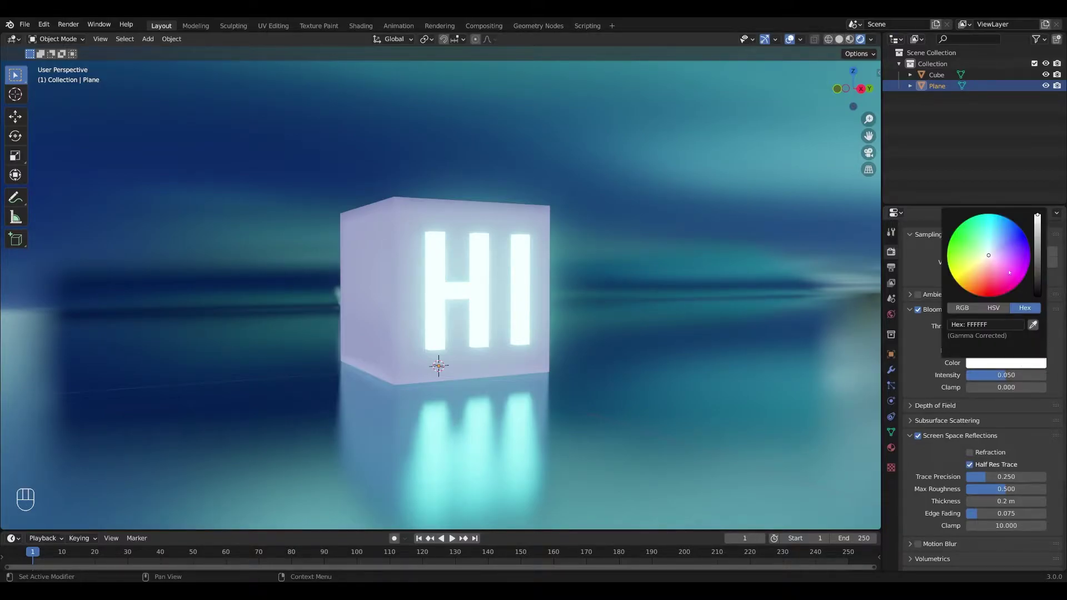
left_click(1001, 234)
left_click_drag(1001, 234, 974, 269)
key("Escape")
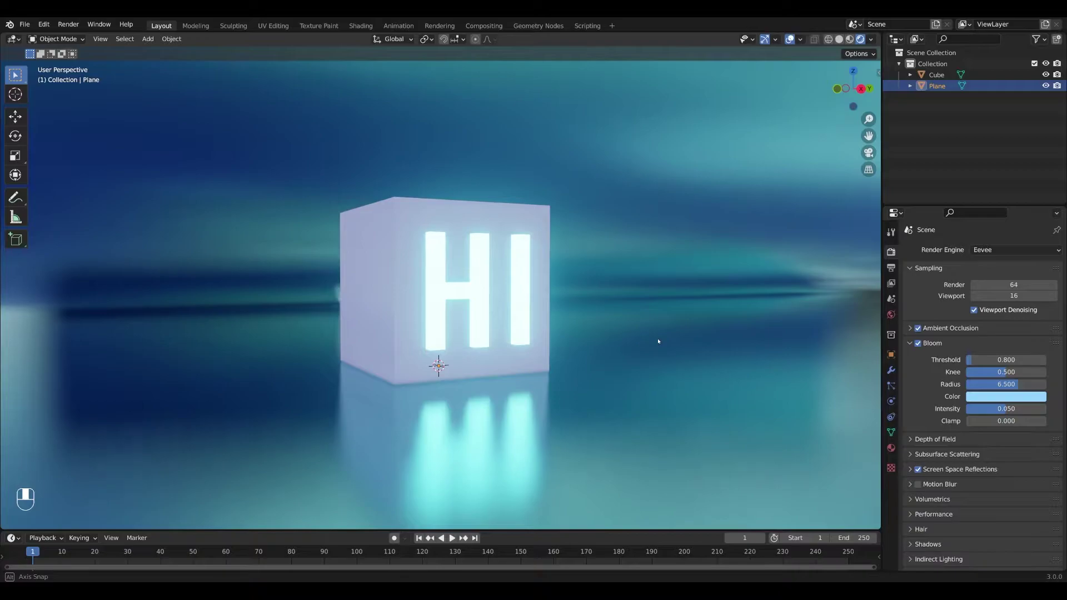
Start a new General file without saving the current scene, and delete all of the default objects.
left_click(24, 24)
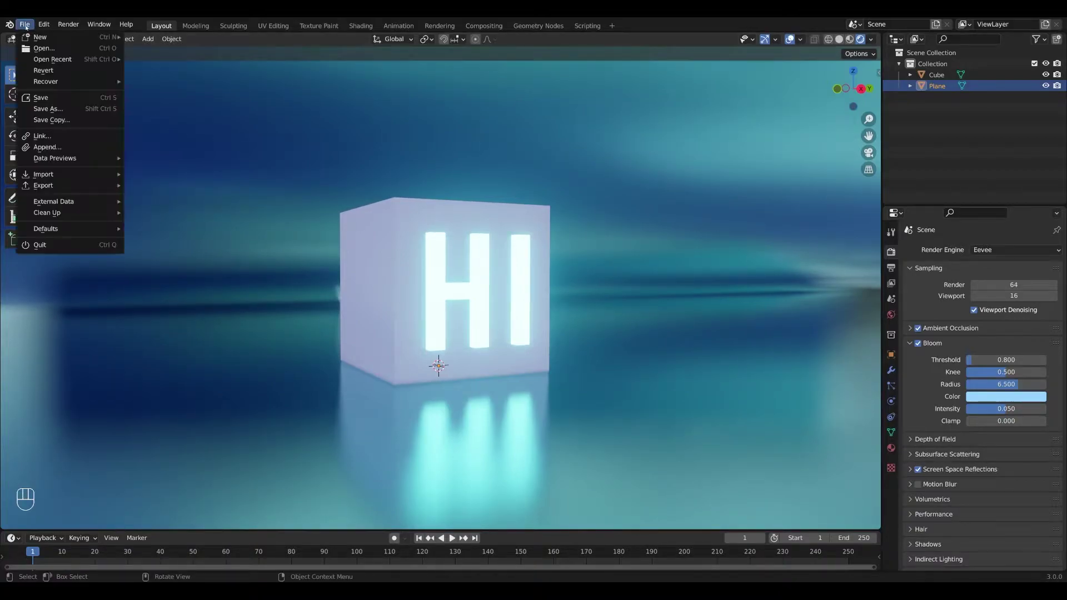
mouse_move(56, 37)
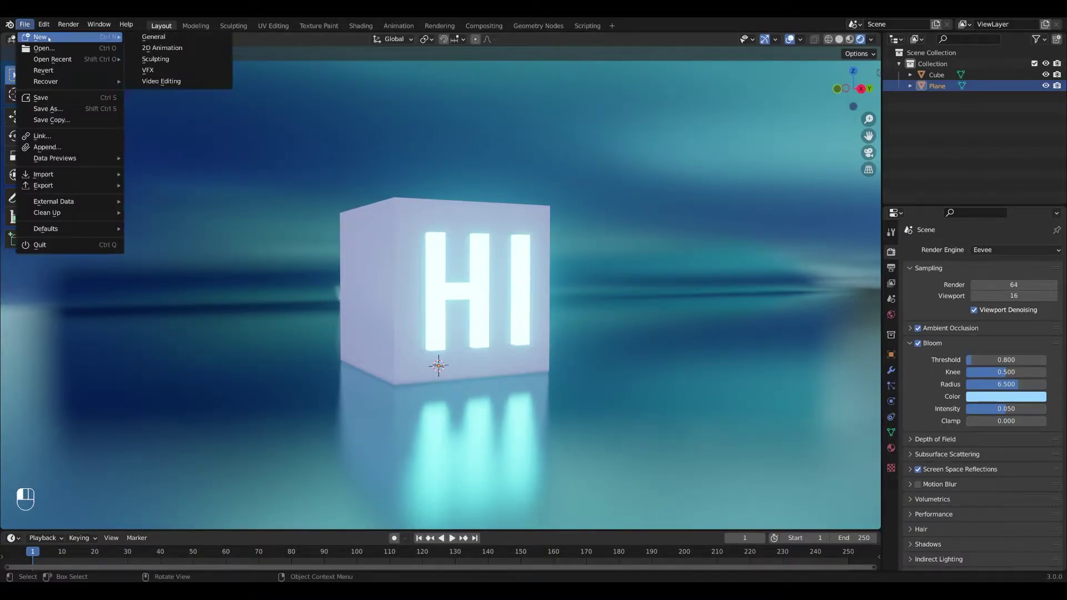
left_click(154, 37)
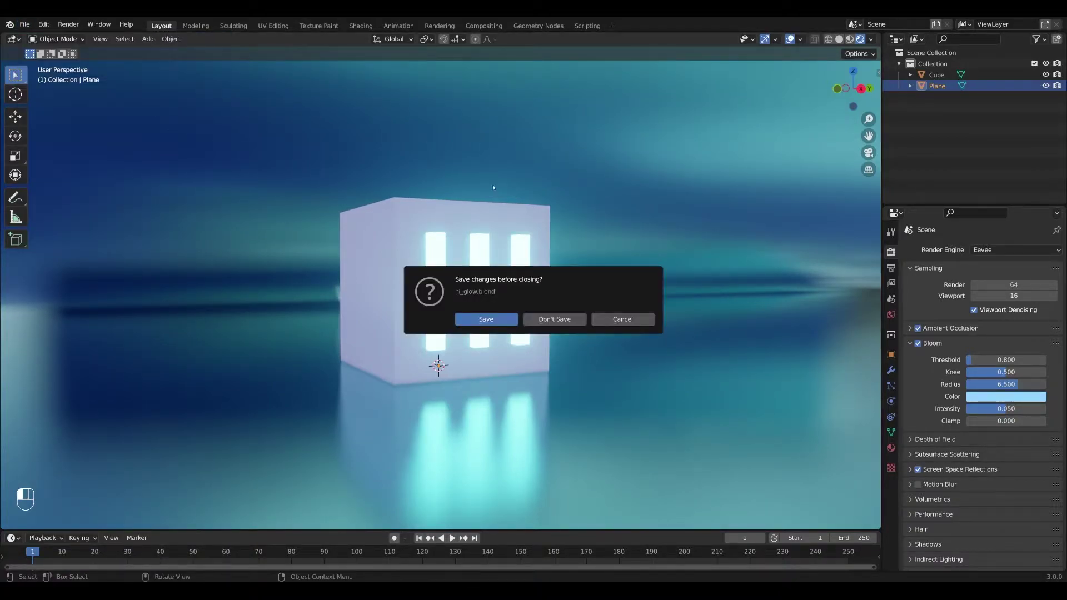
left_click(552, 320)
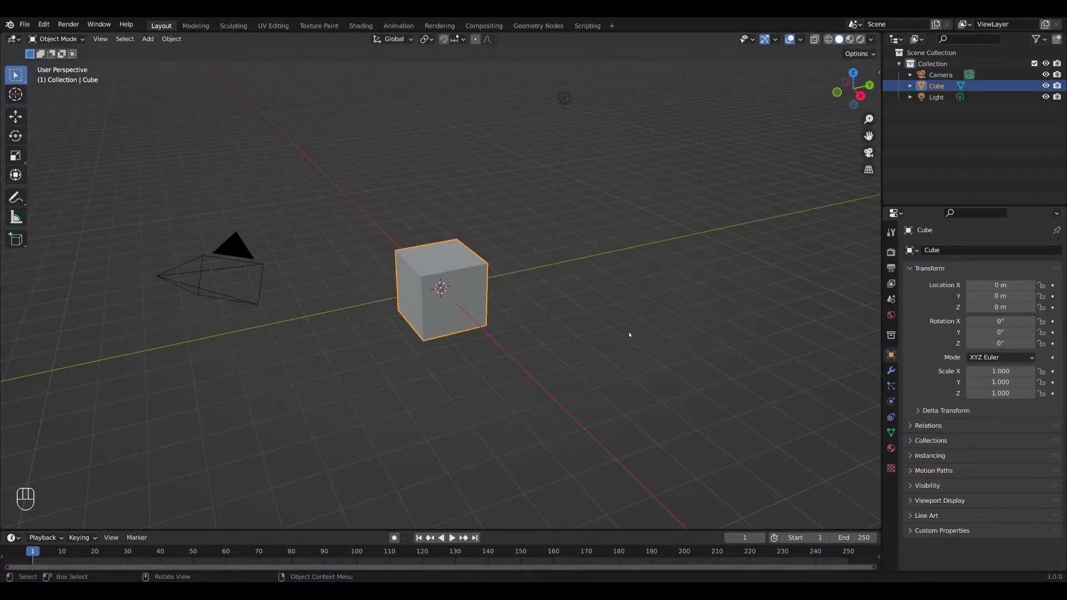
key("a")
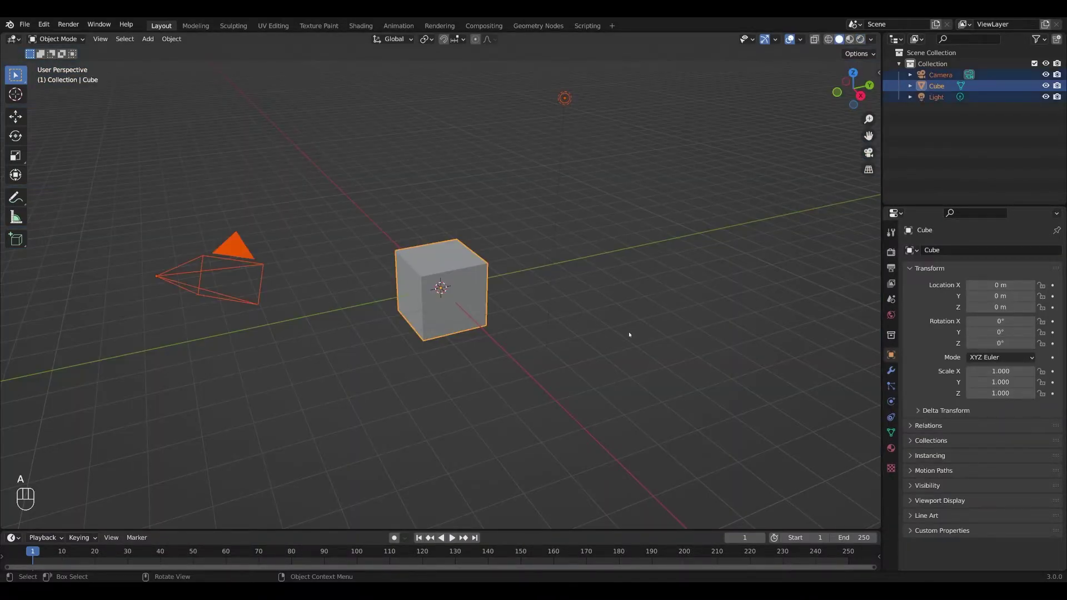
key("Delete")
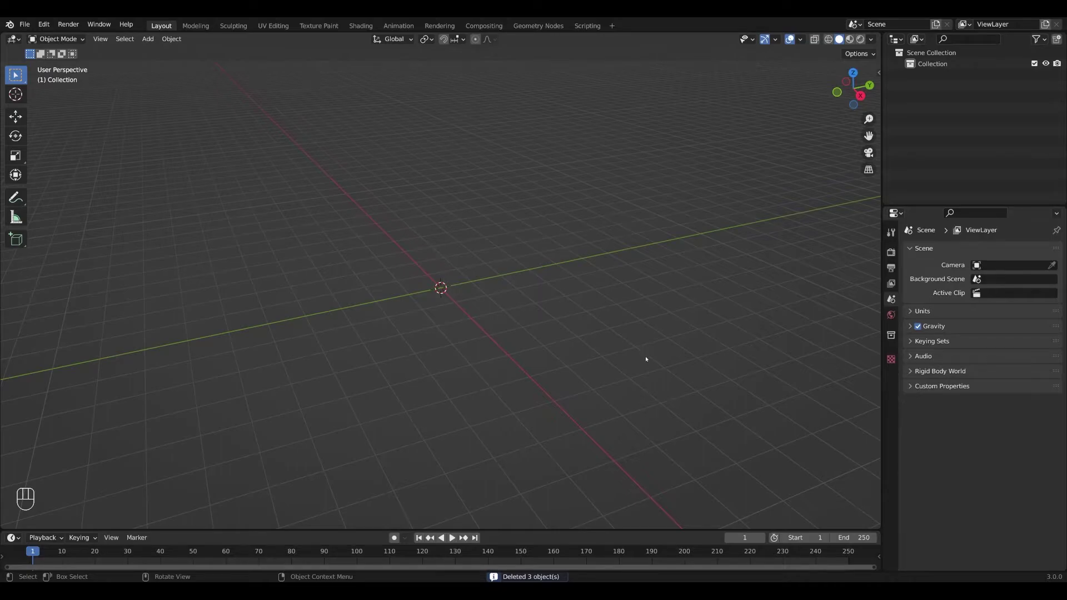
Add a mesh plane at the origin and scale it uniformly by 10.
key("shift+a")
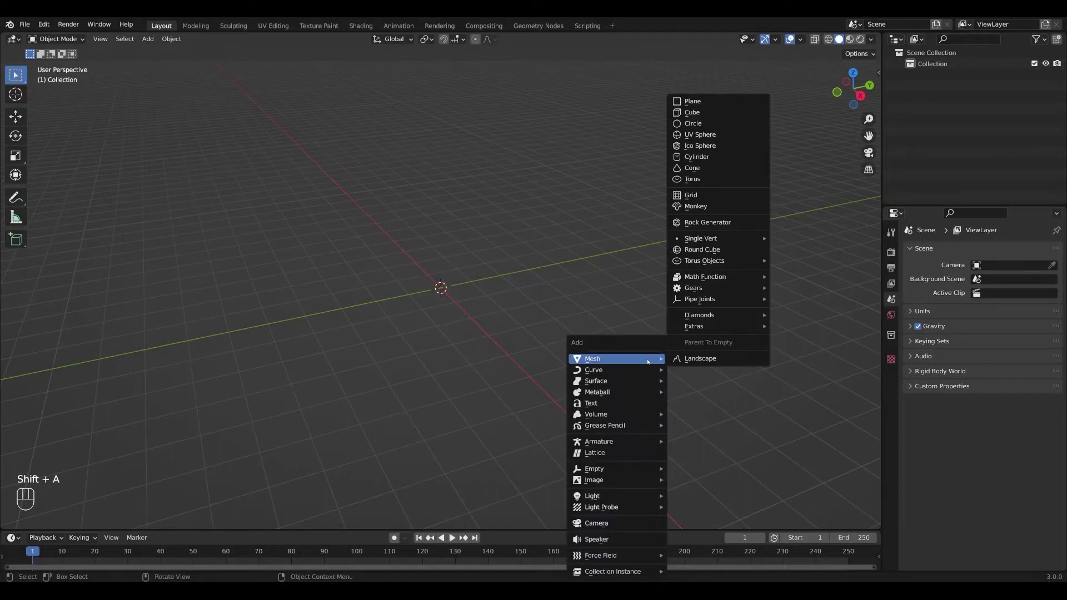
key("shift+a")
mouse_move(611, 359)
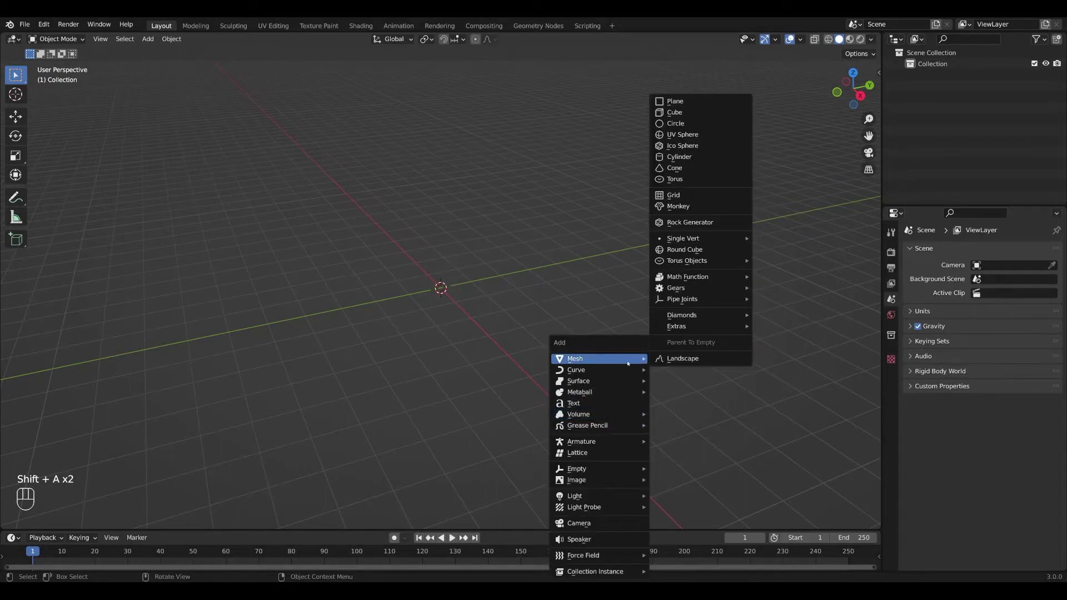
left_click(702, 101)
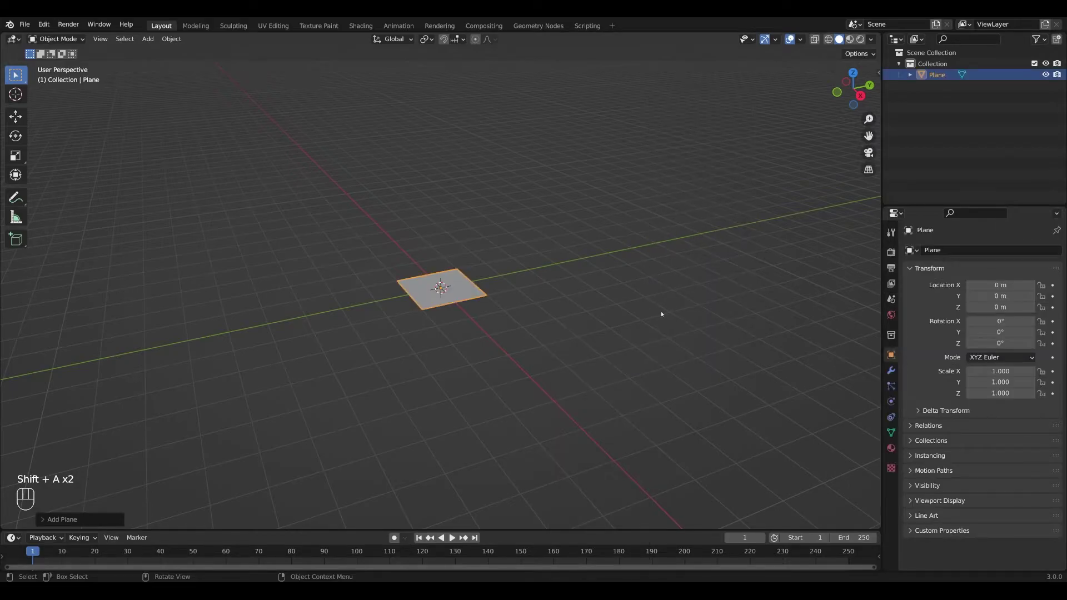
type("s")
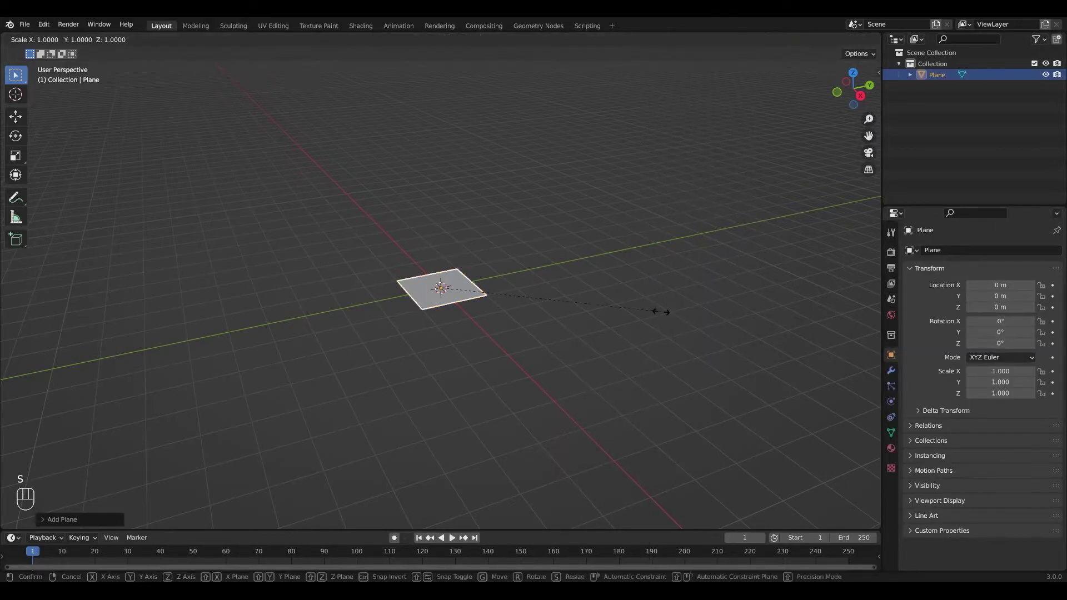
type("10")
left_click(660, 314)
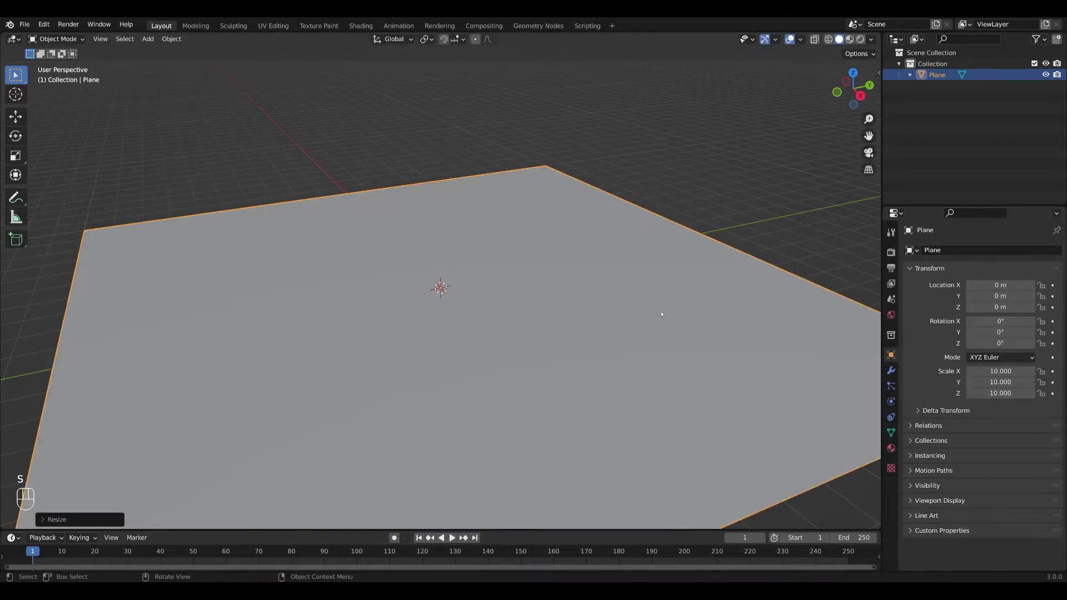
Extrude the plane's back edge 10 m upward along Z to form a wall.
middle_click_drag(659, 315, 598, 310)
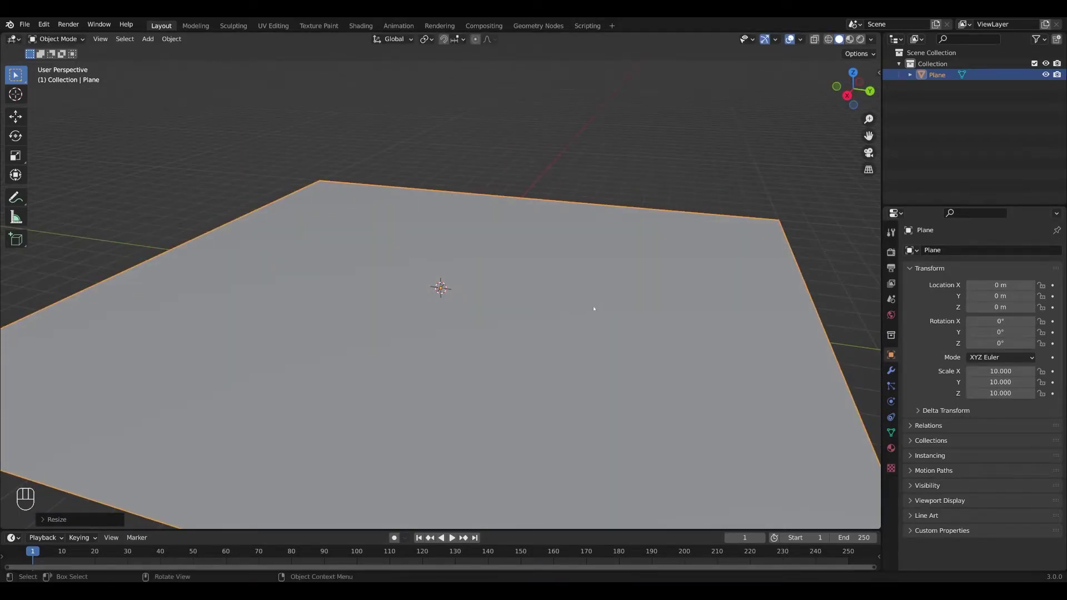
key("Tab")
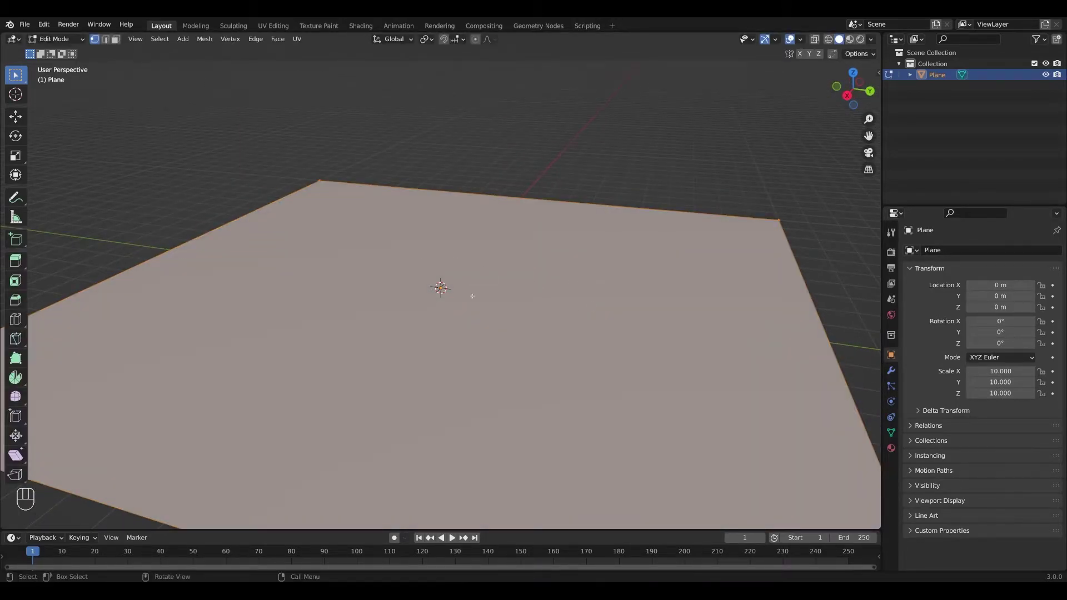
left_click(105, 40)
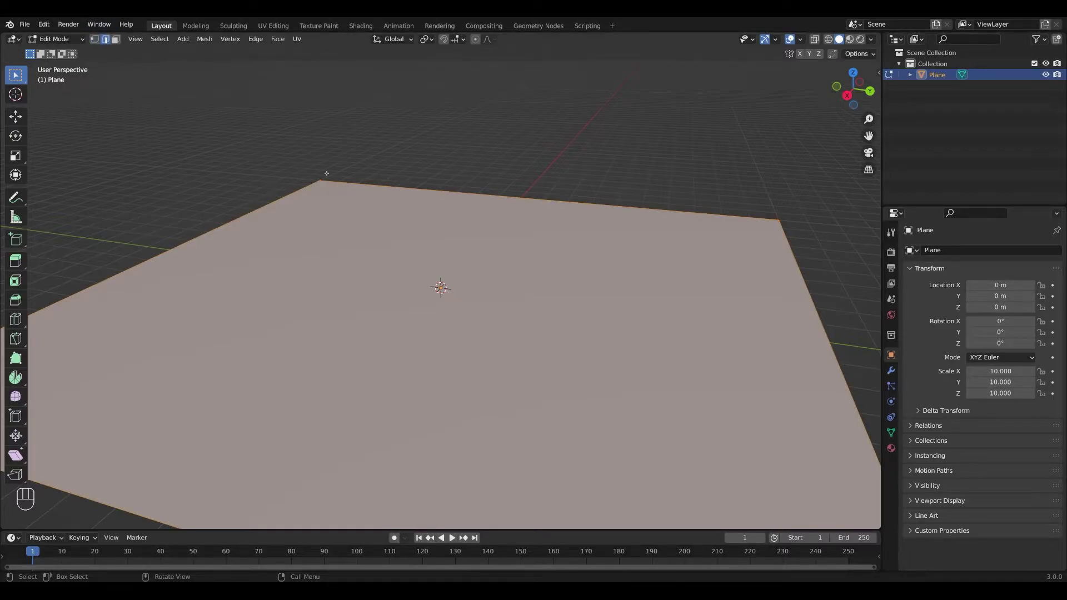
left_click(506, 241)
middle_click_drag(506, 241, 419, 211)
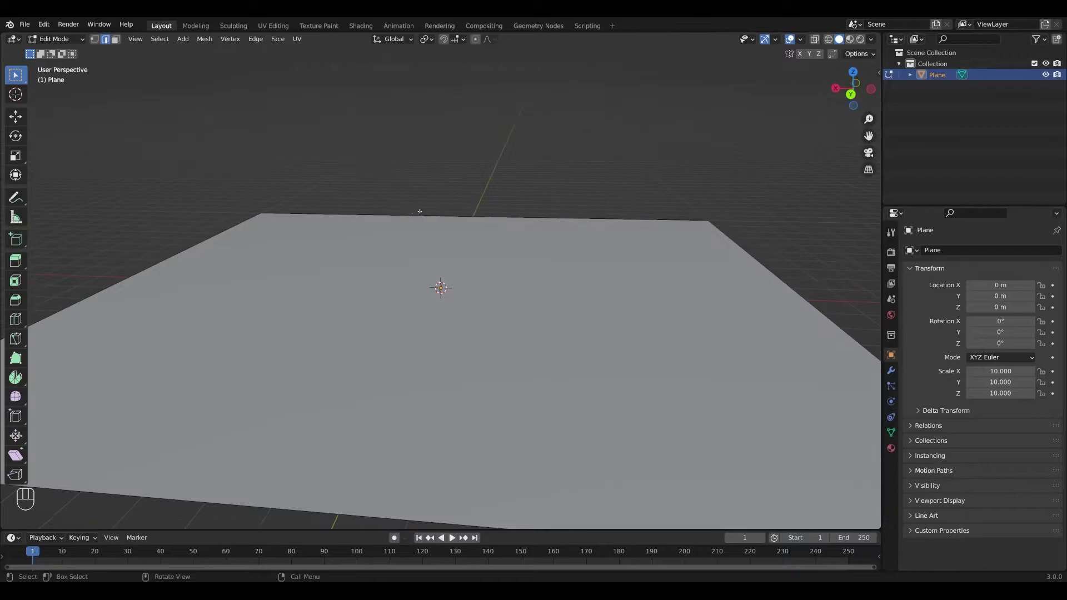
left_click(459, 215)
scroll(714, 304, "down", 3)
key("g")
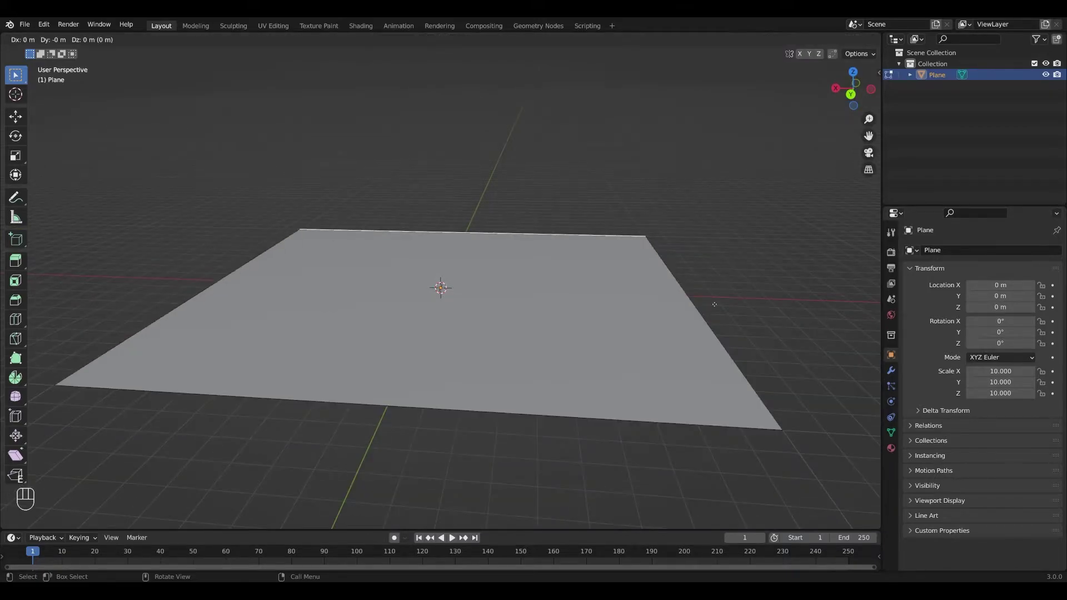
key("z")
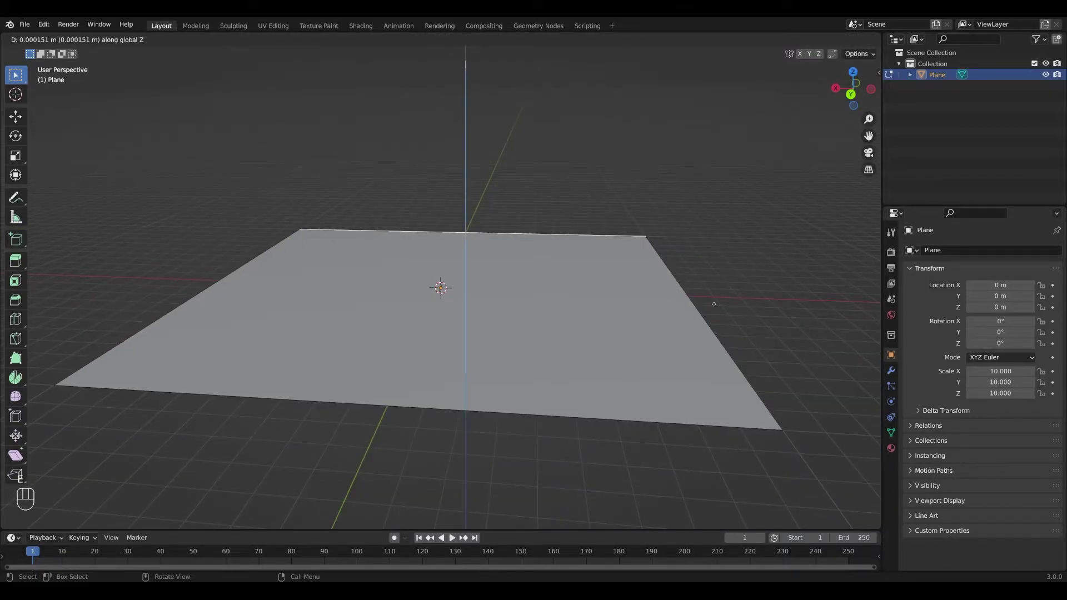
type("10")
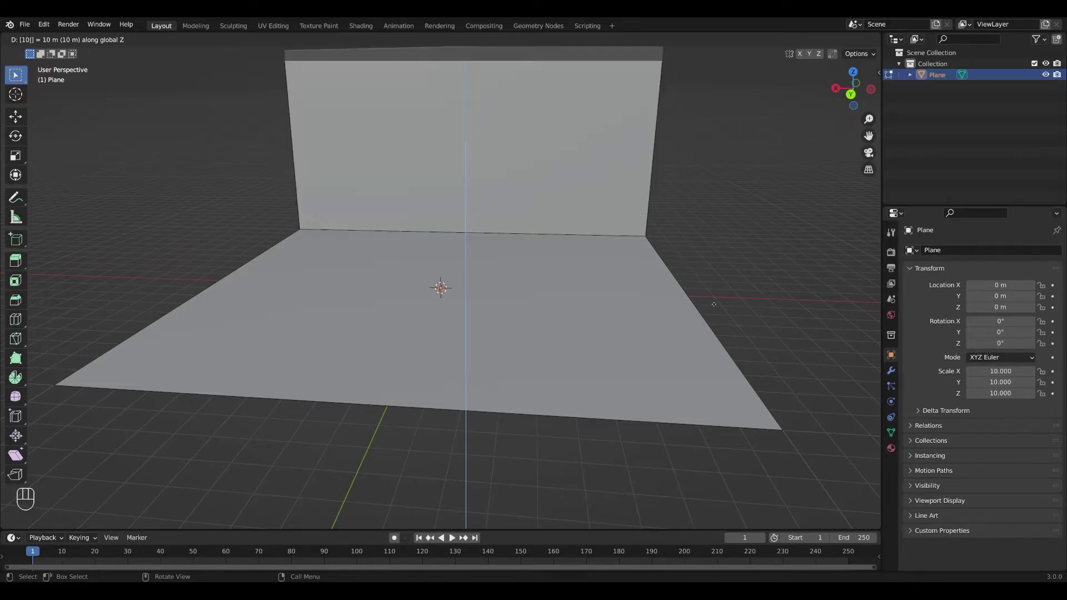
key("Return")
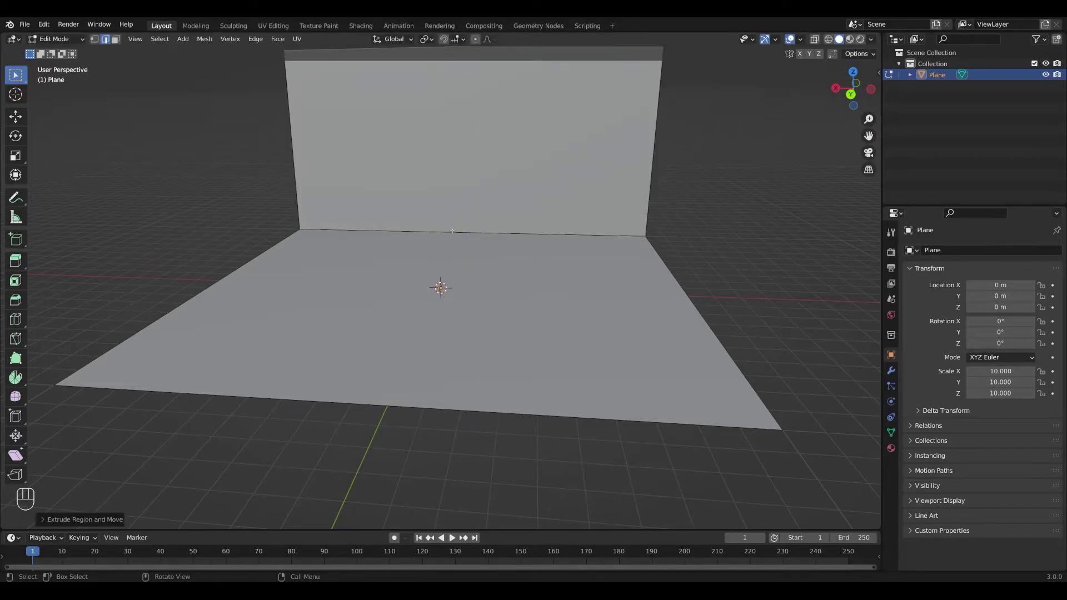
Bevel the edge between floor and wall with 7 segments and a width of about 0.286 m.
left_click(451, 231)
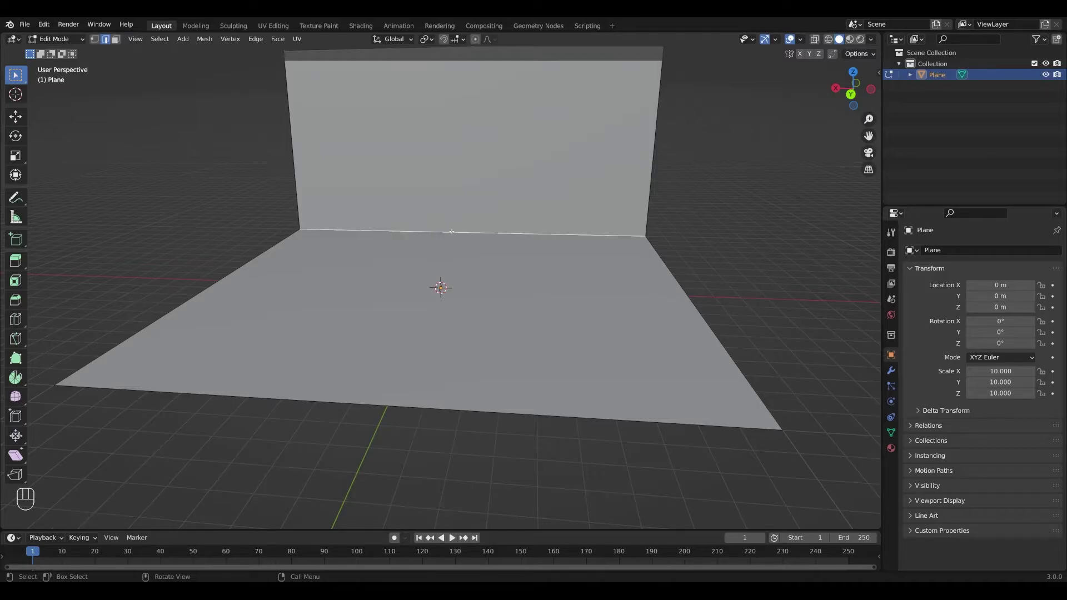
key("ctrl+b")
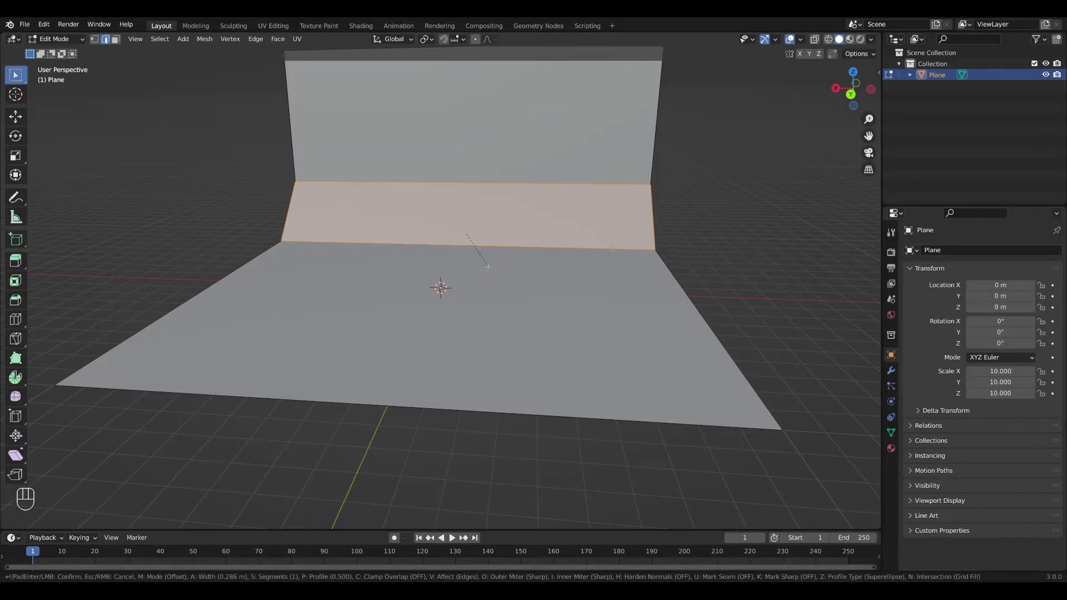
scroll(488, 266, "up", 1)
scroll(488, 267, "up", 2)
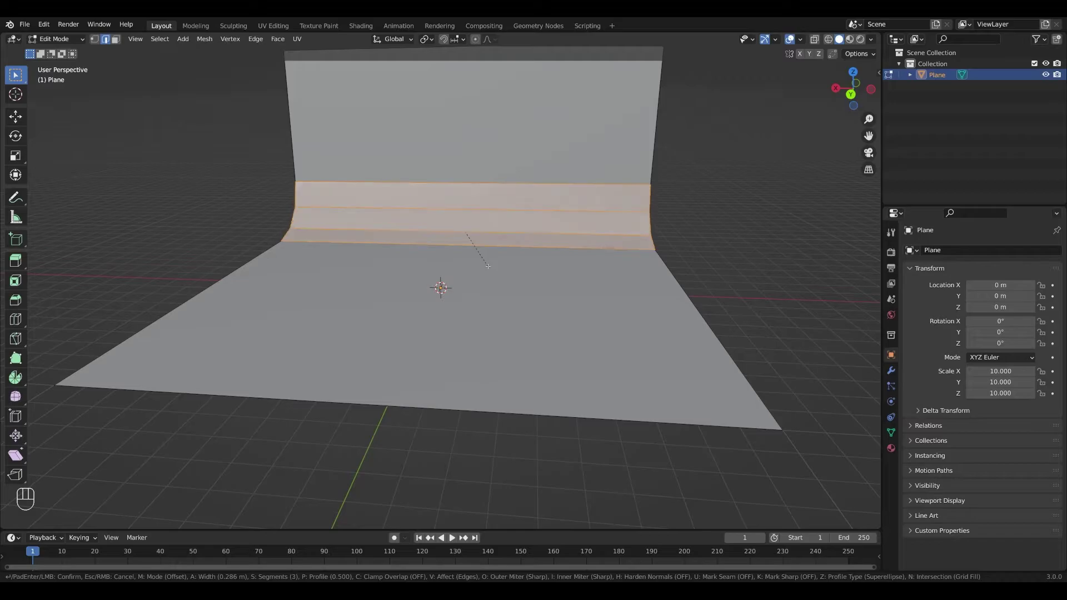
scroll(488, 266, "up", 3)
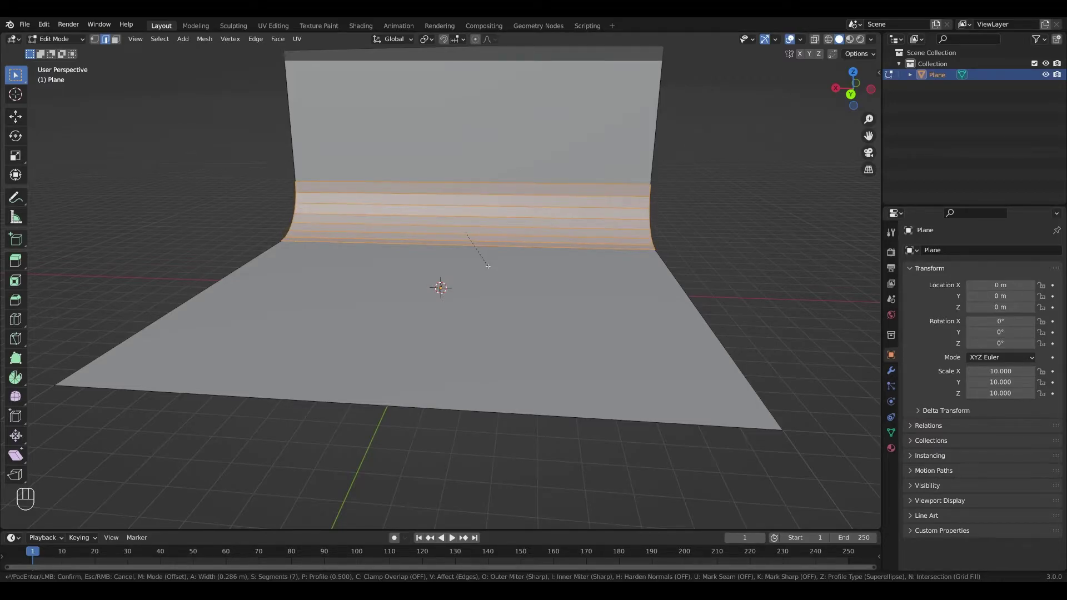
left_click(488, 267)
left_click(504, 284)
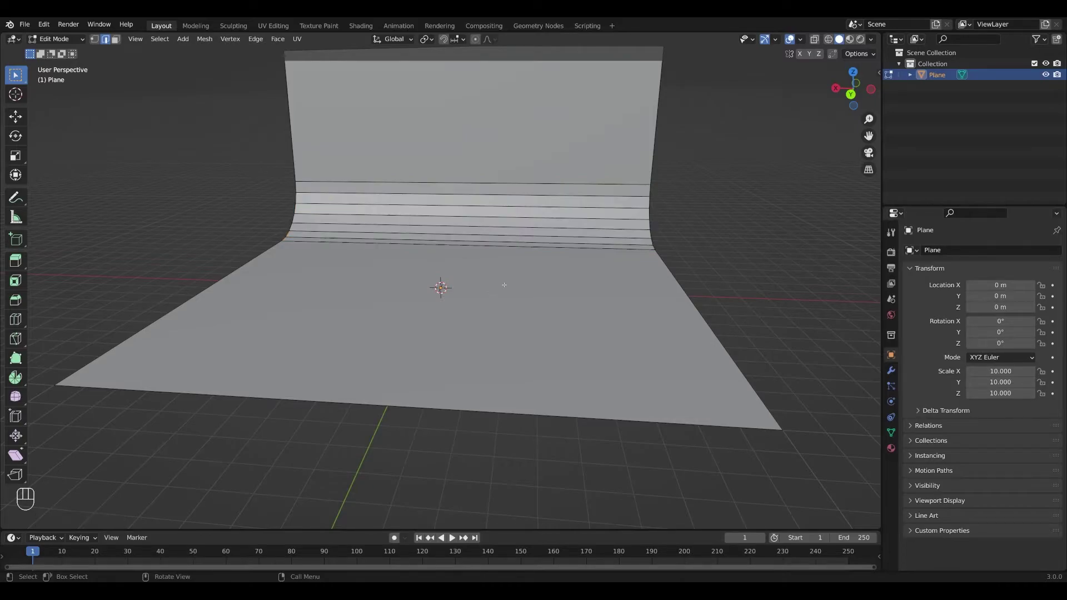
Leave mesh editing and apply smooth shading to the curved backdrop plane.
key("Tab")
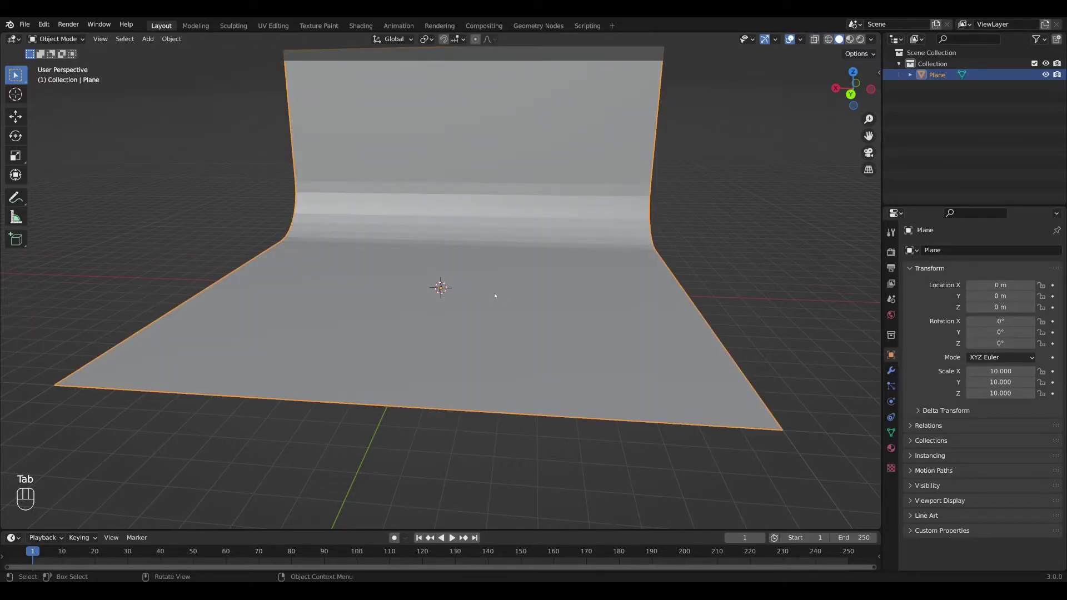
right_click(495, 274)
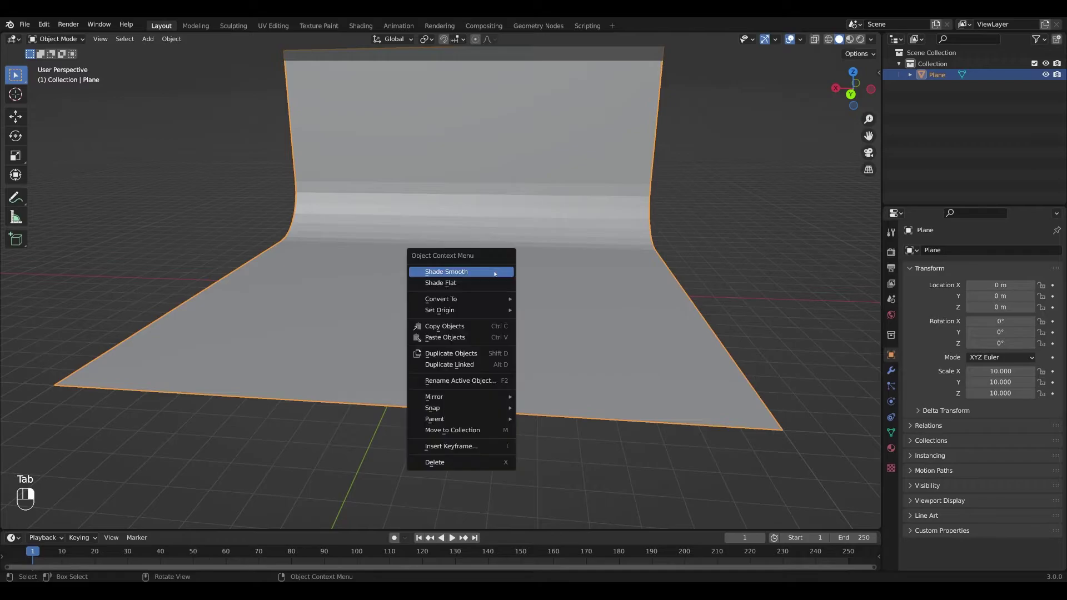
left_click(494, 274)
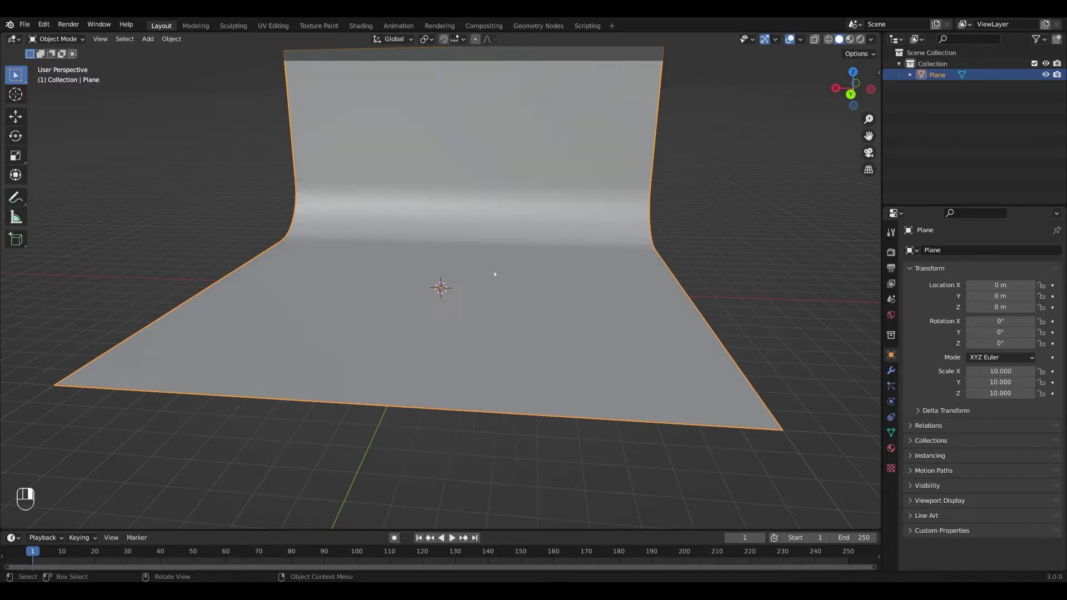
Add a UV sphere at the centre of the backdrop and move it up 1 m along Z.
mouse_move(492, 273)
middle_mouse_down()
mouse_move(507, 276)
mouse_move(498, 279)
middle_mouse_up()
scroll(497, 280, "up", 4)
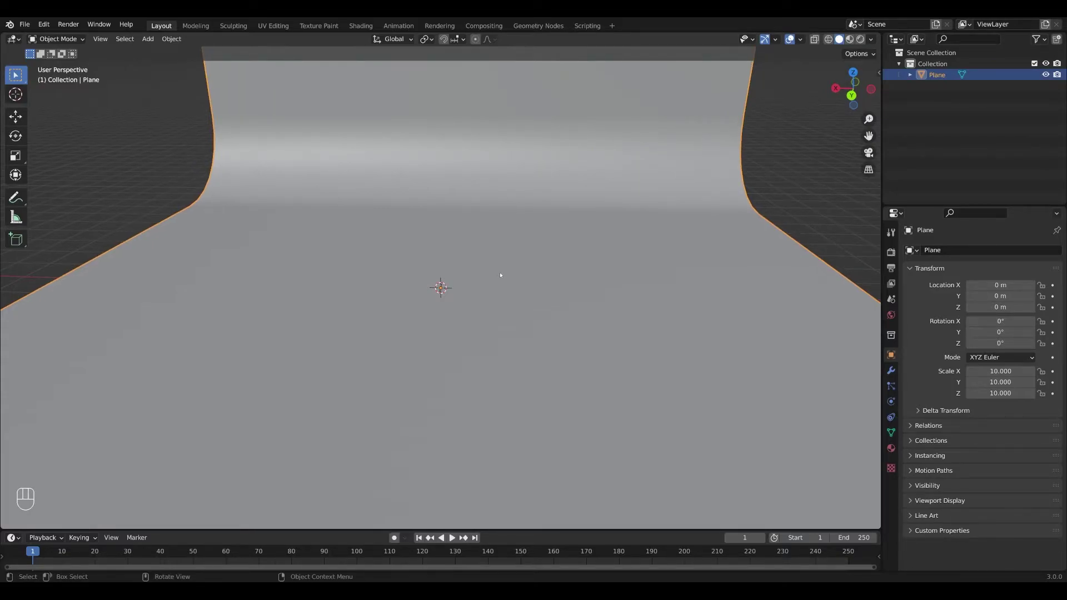
key("shift+a")
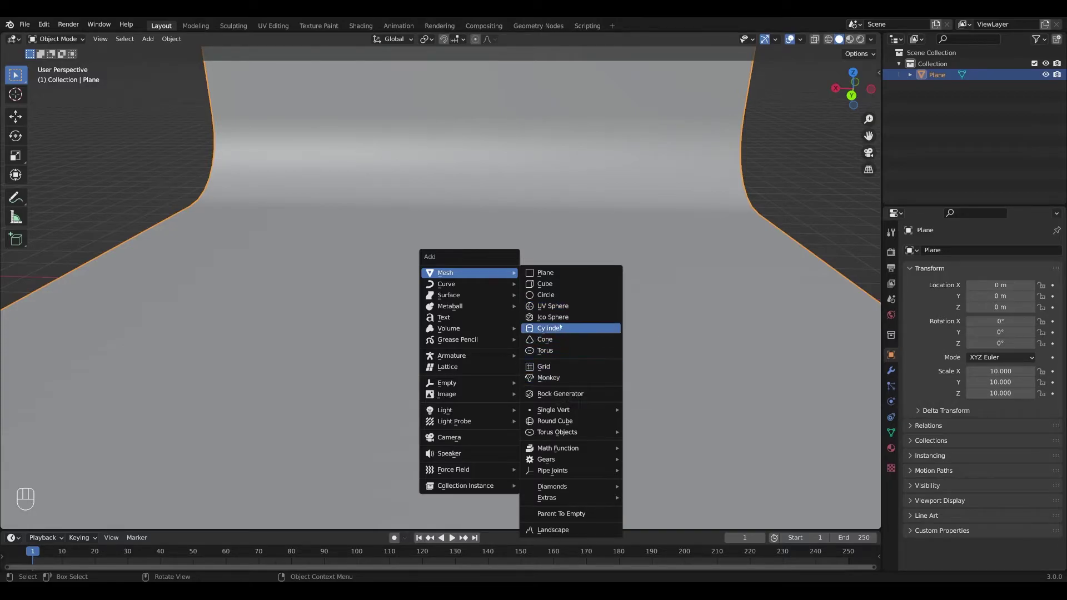
left_click(569, 306)
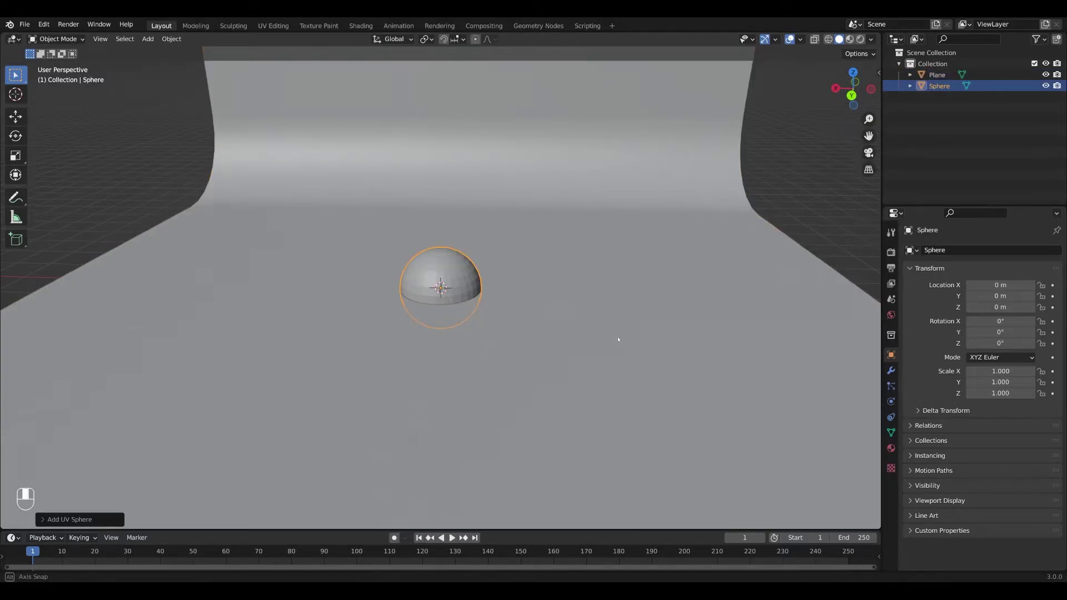
middle_click_drag(617, 336, 615, 326)
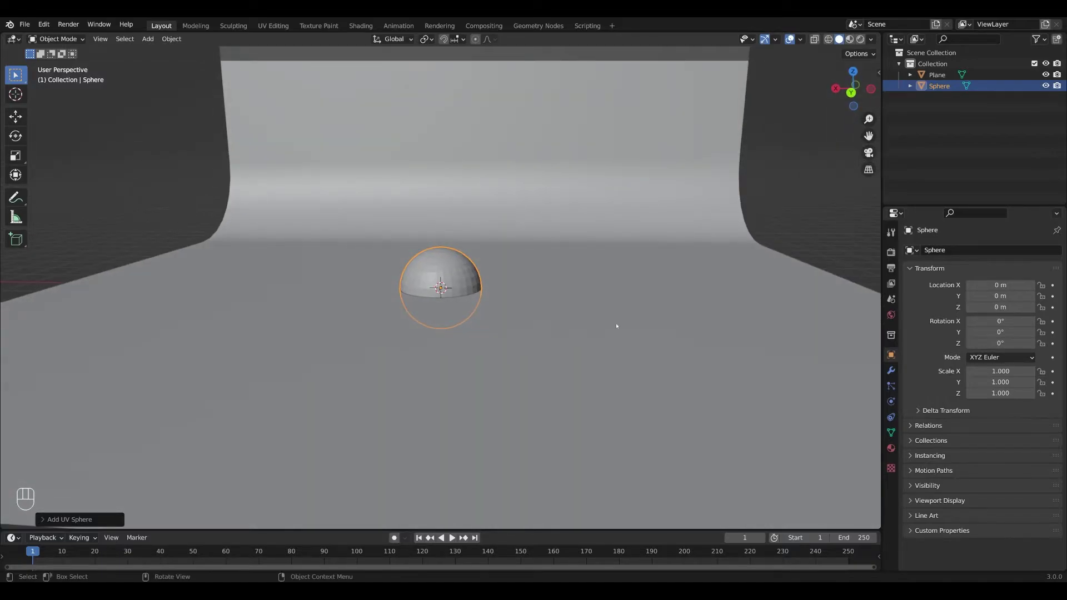
key("g")
middle_click(616, 323)
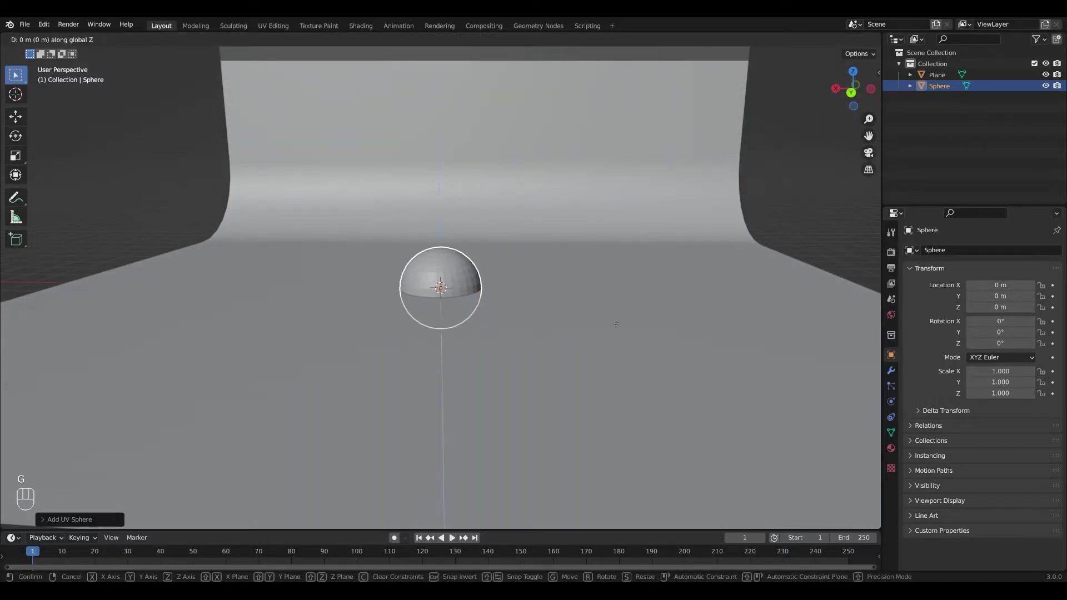
type("1")
key("Return")
Apply smooth shading to the sphere.
middle_click_drag(615, 326, 553, 349)
right_click(445, 238)
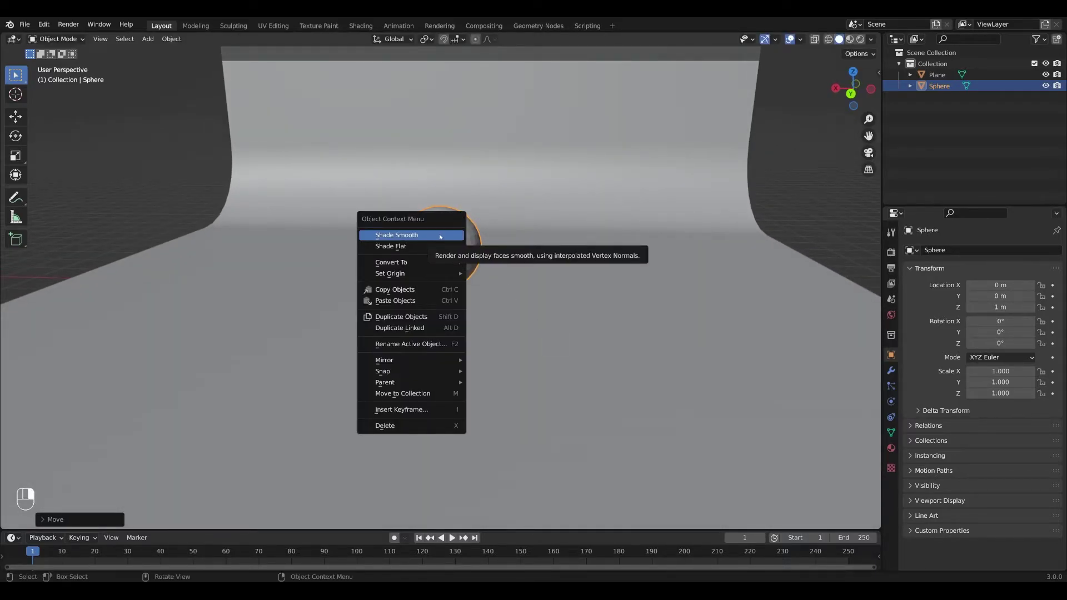
left_click(440, 235)
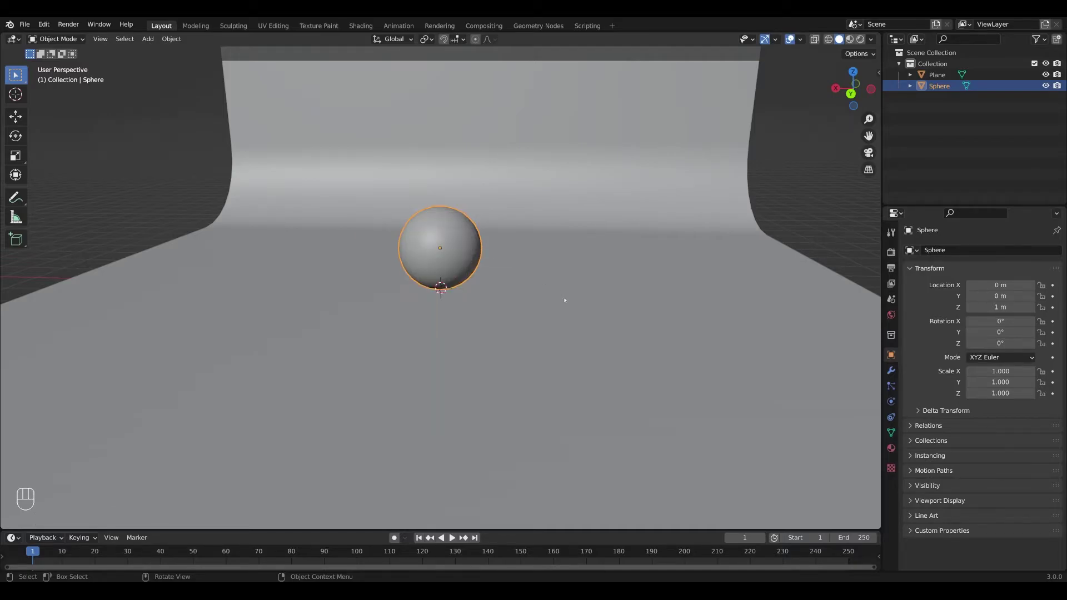
Switch the viewport to Rendered shading with the sphere in close view.
scroll(564, 300, "up", 3)
middle_click_drag(573, 299, 584, 288)
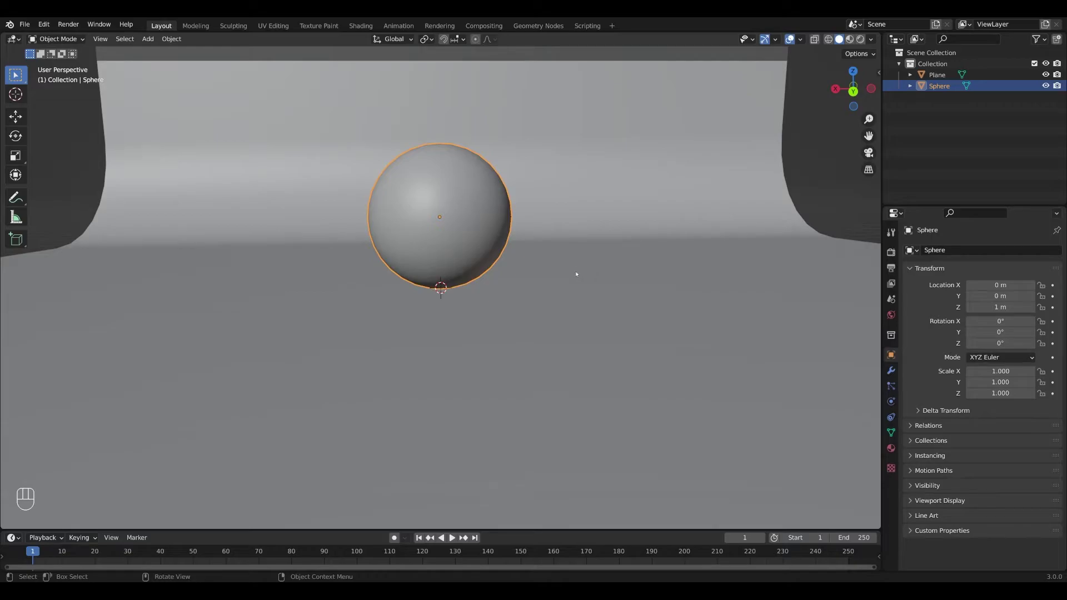
key("z")
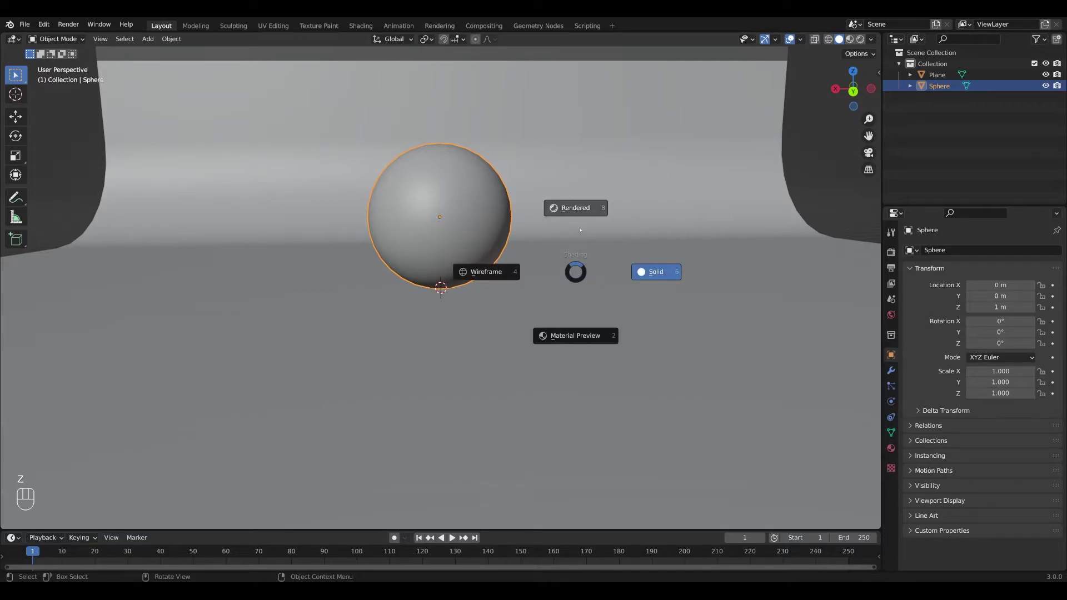
left_click(581, 207)
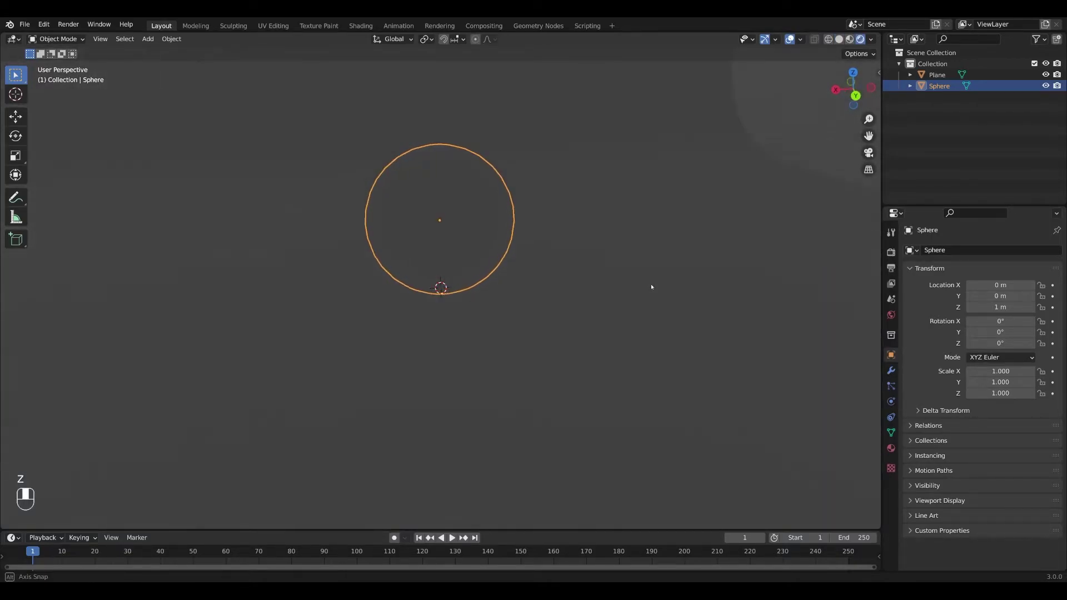
mouse_move(649, 287)
middle_mouse_down()
mouse_move(635, 285)
mouse_move(643, 278)
middle_mouse_up()
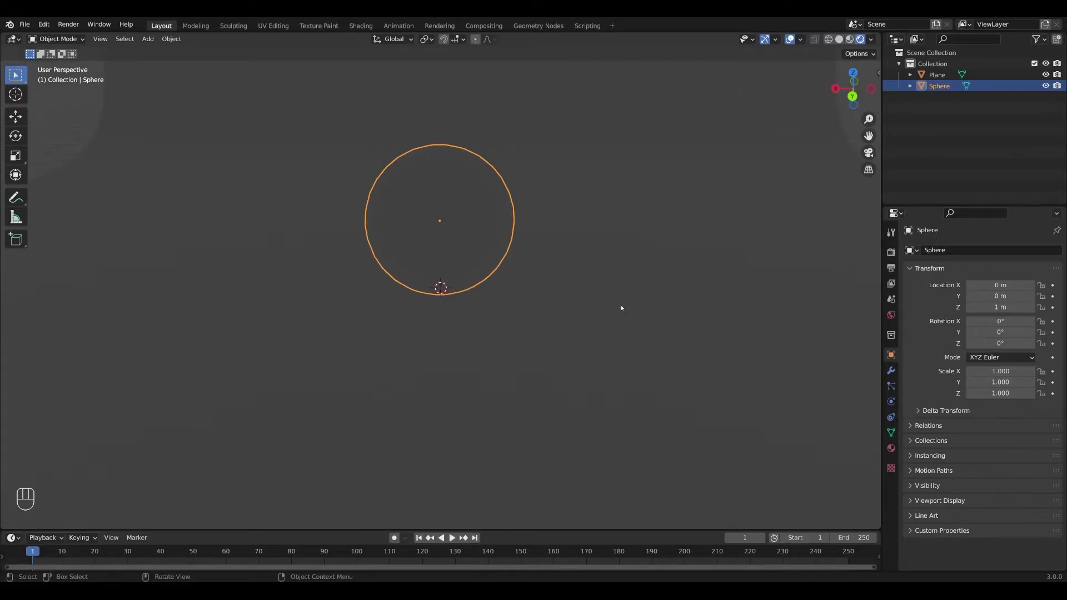
Enable Bloom and Screen Space Reflections in the Eevee render settings.
left_click(891, 252)
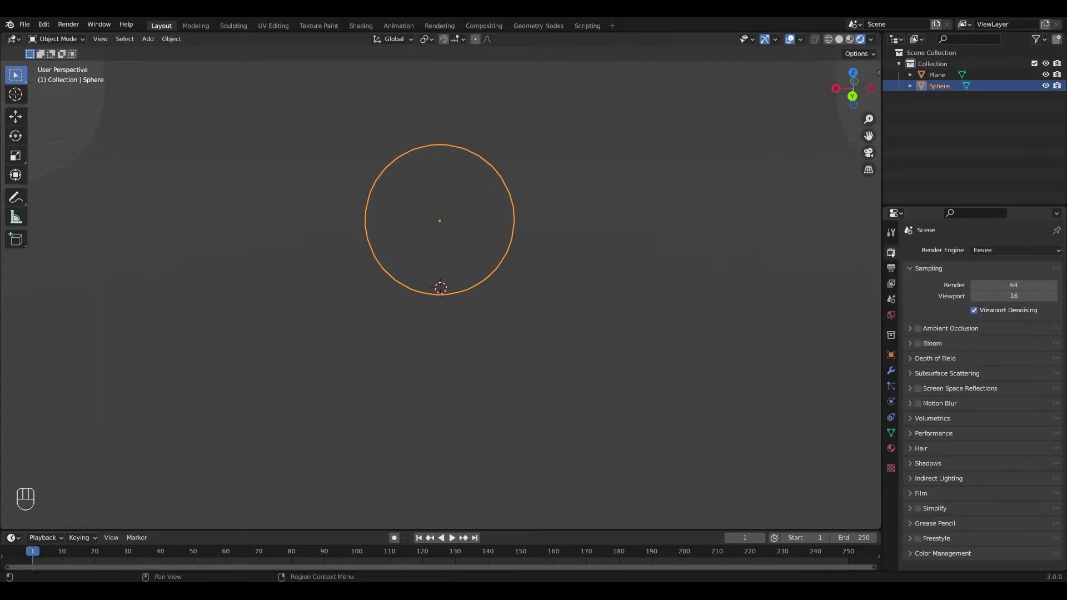
left_click(918, 344)
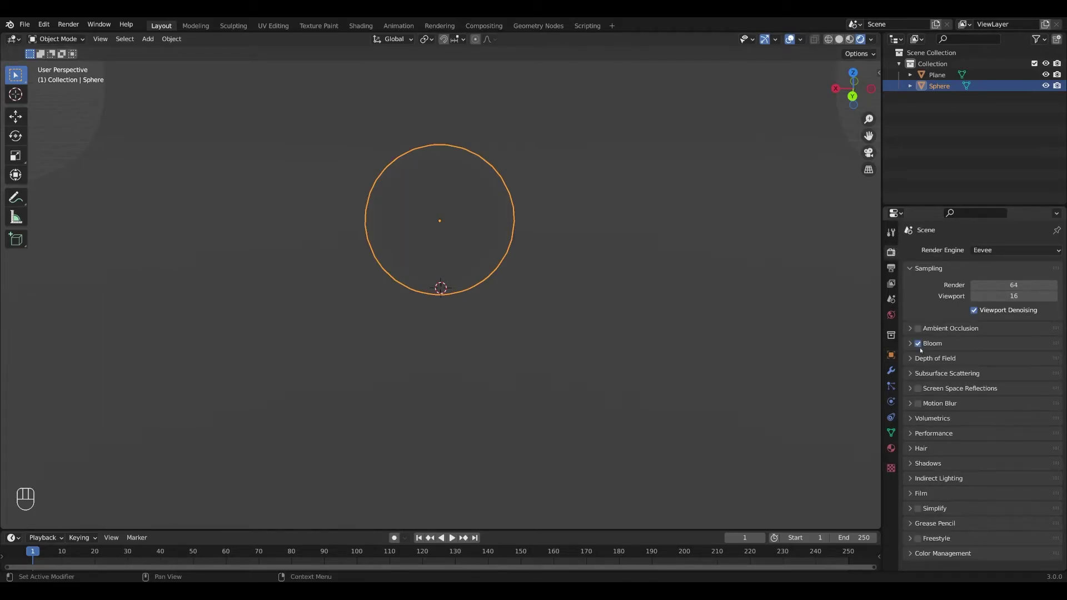
left_click(917, 388)
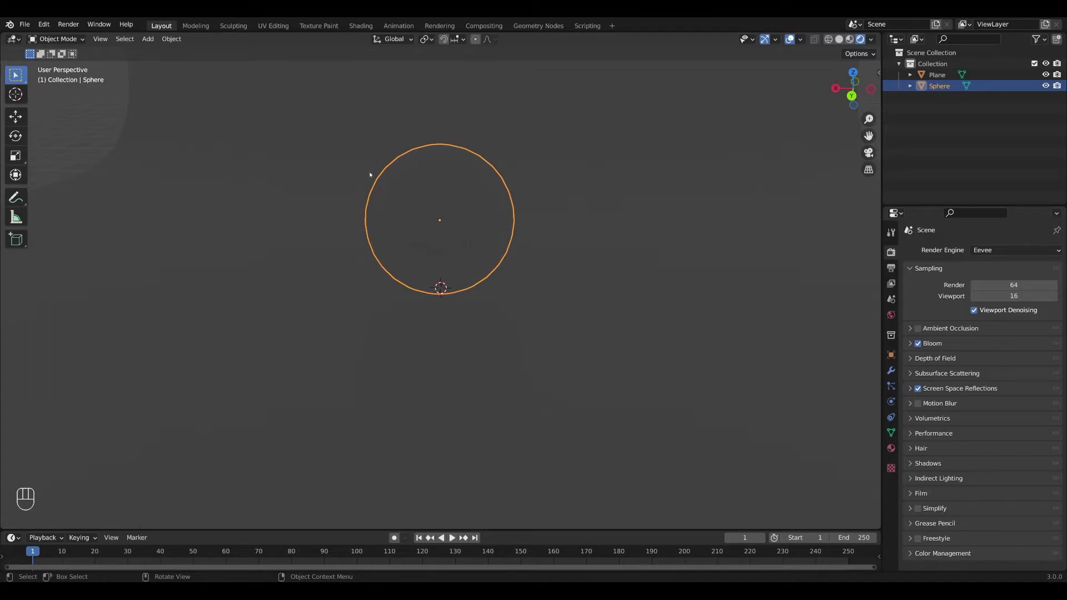
Create a new material on the sphere and name it Glow.
left_click(890, 448)
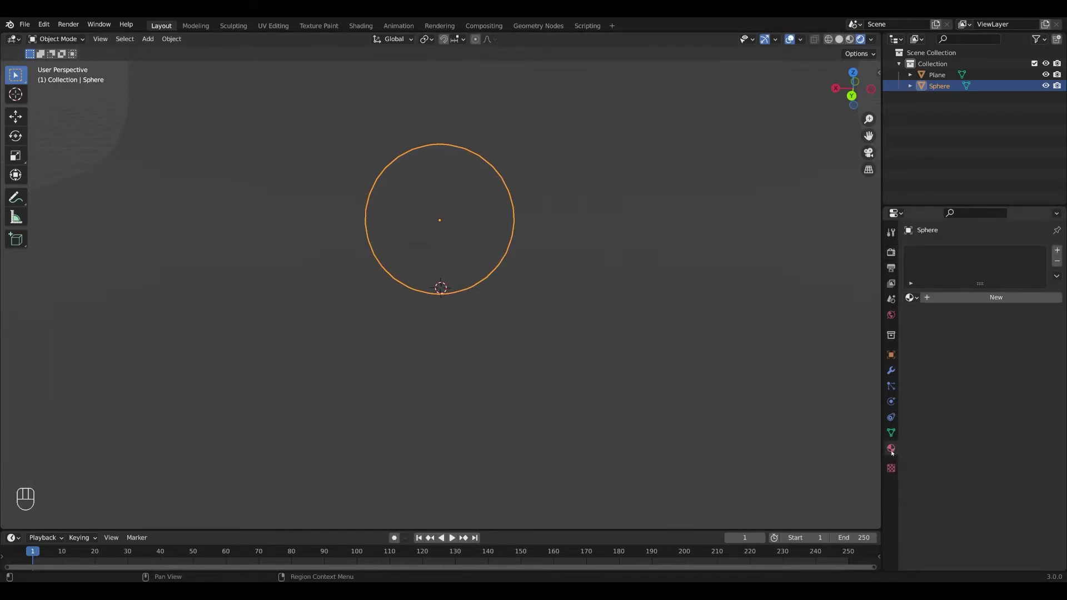
left_click(995, 298)
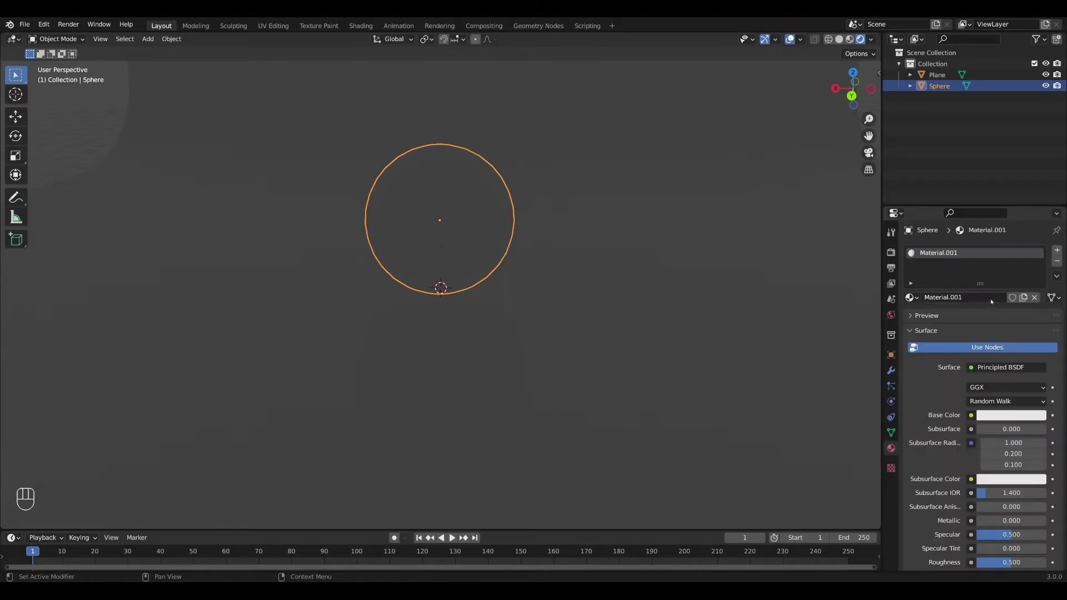
key("shift")
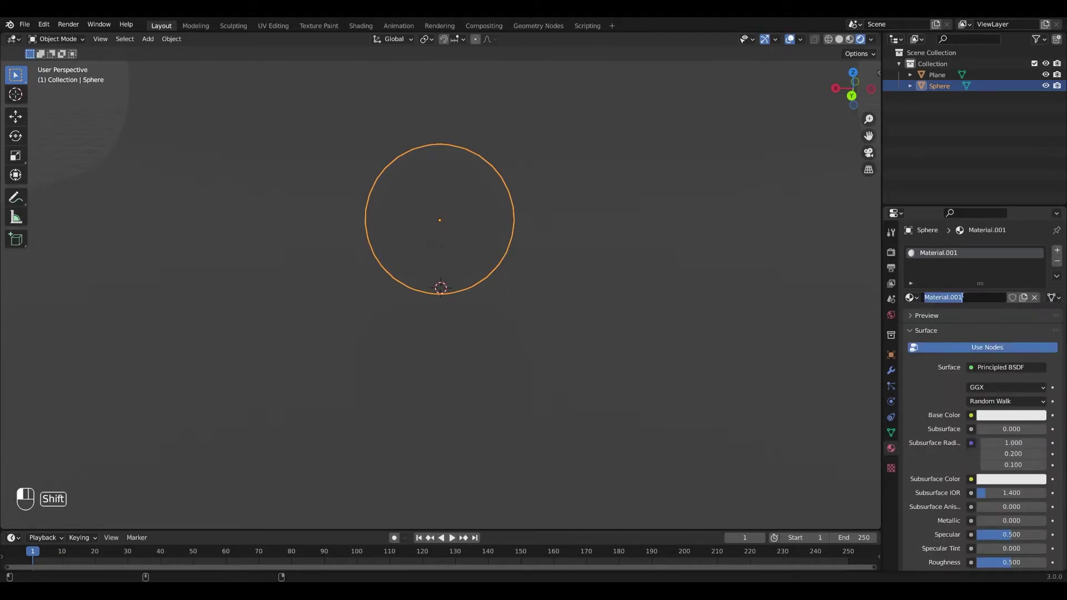
type("Glow")
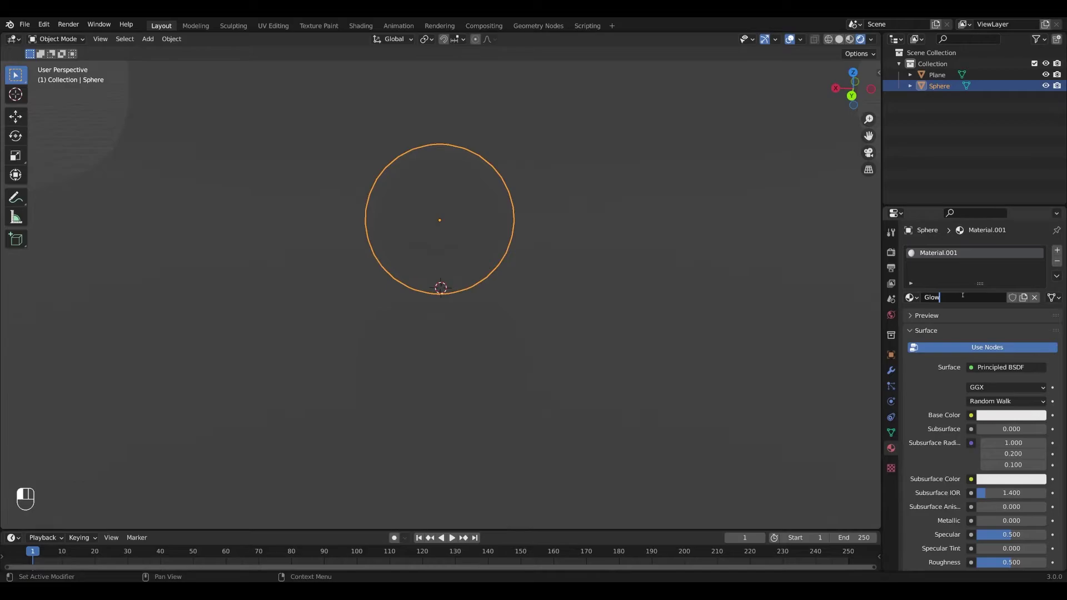
left_click(930, 395)
Set the Glow material's emission color to a bright, light blue.
scroll(968, 370, "down", 8)
scroll(931, 382, "up", 8)
scroll(930, 382, "down", 12)
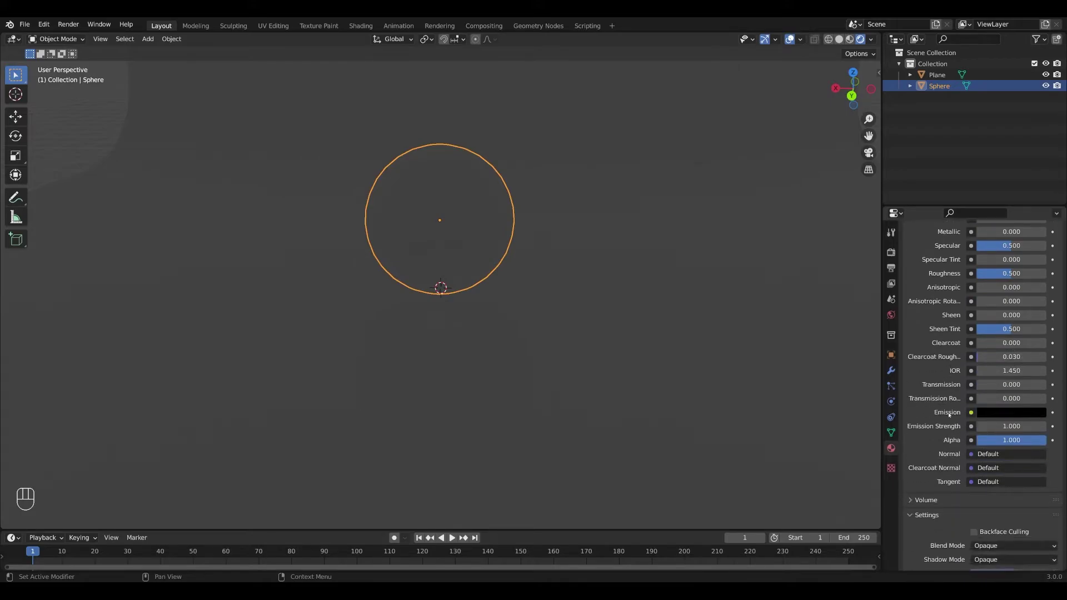
scroll(943, 420, "down", 2)
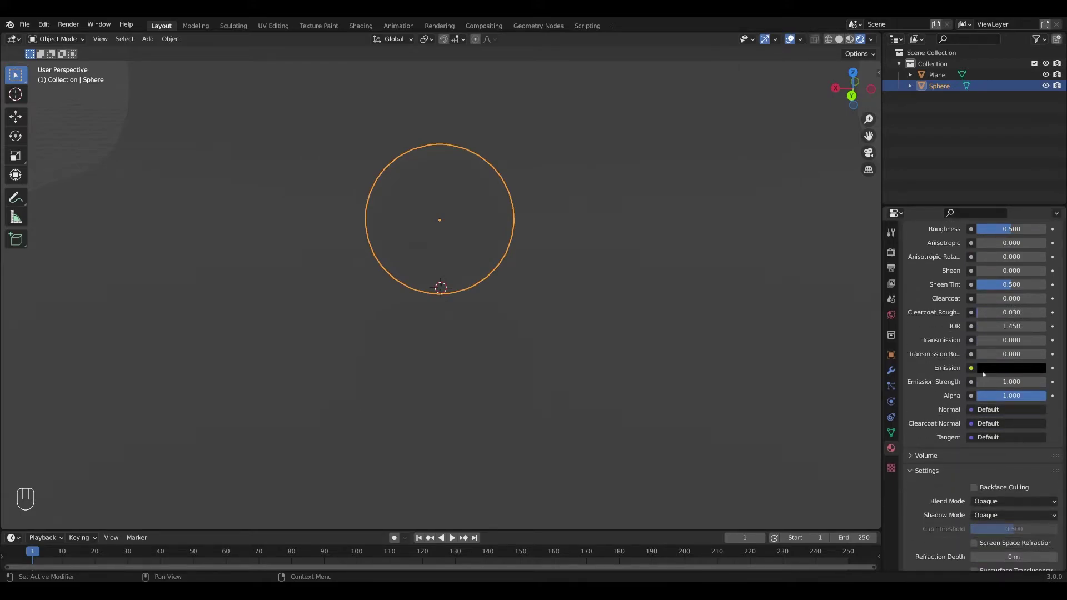
left_click(1003, 370)
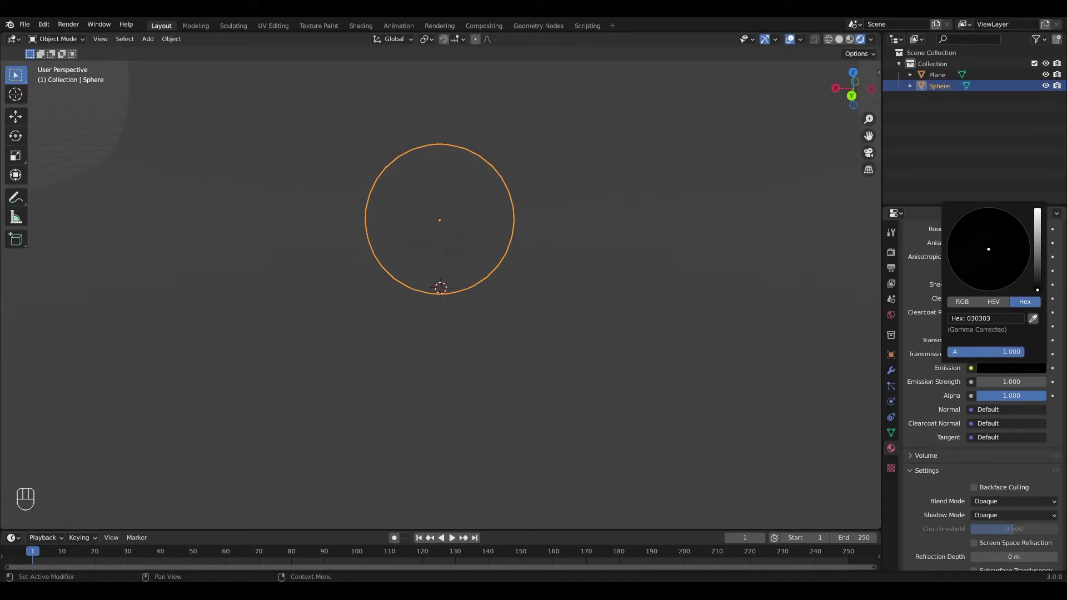
left_click_drag(1036, 290, 1037, 221)
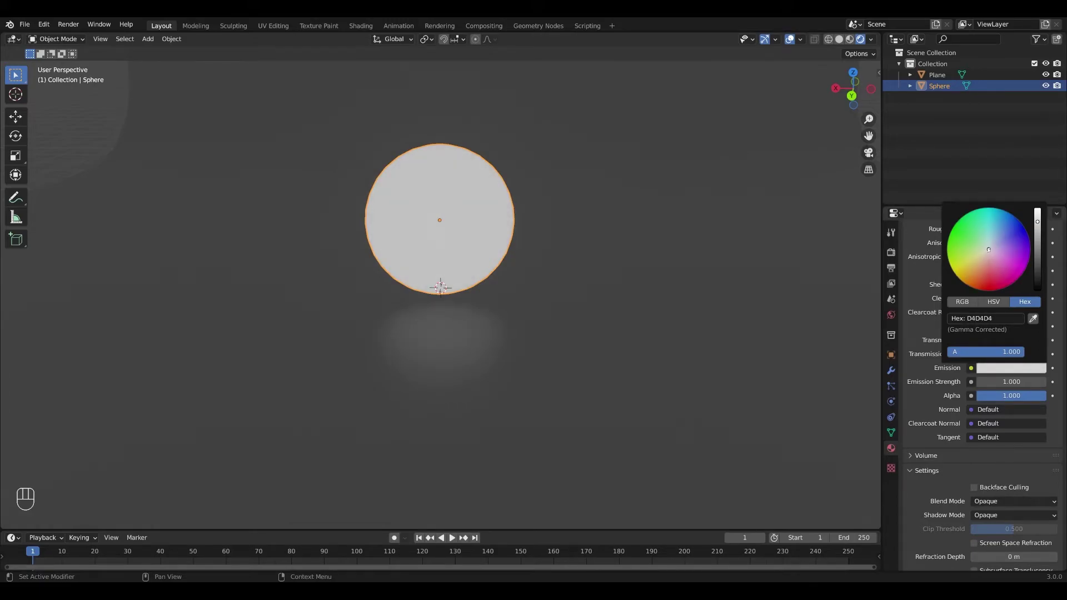
left_click_drag(988, 250, 999, 243)
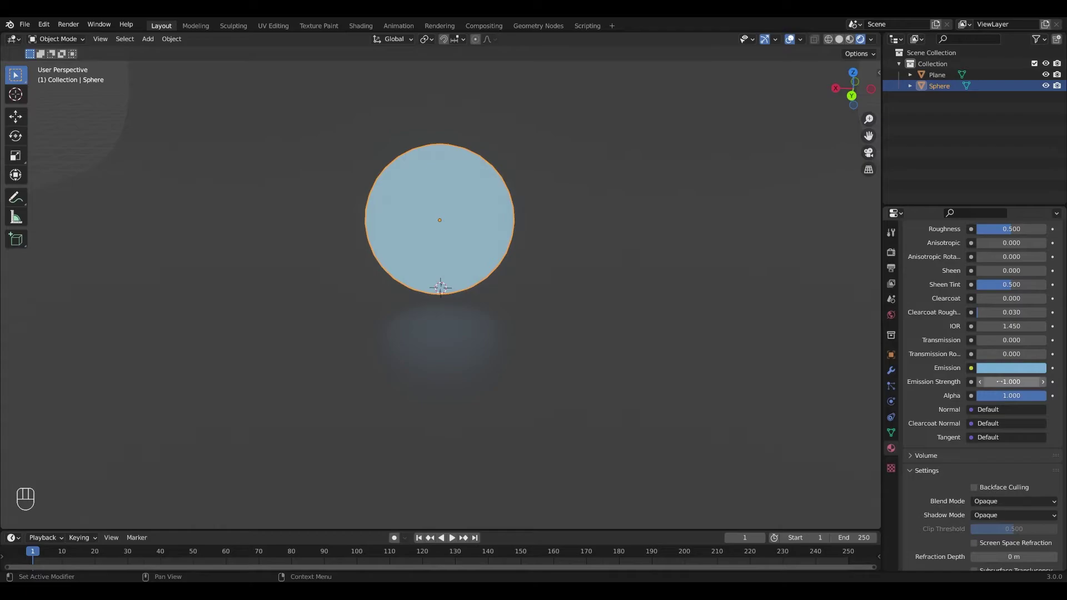
Raise the Glow material's emission strength to 10.3 and check the glow around the sphere.
left_click_drag(998, 382, 1050, 381)
middle_click_drag(605, 298, 650, 304)
middle_click_drag(580, 310, 578, 314)
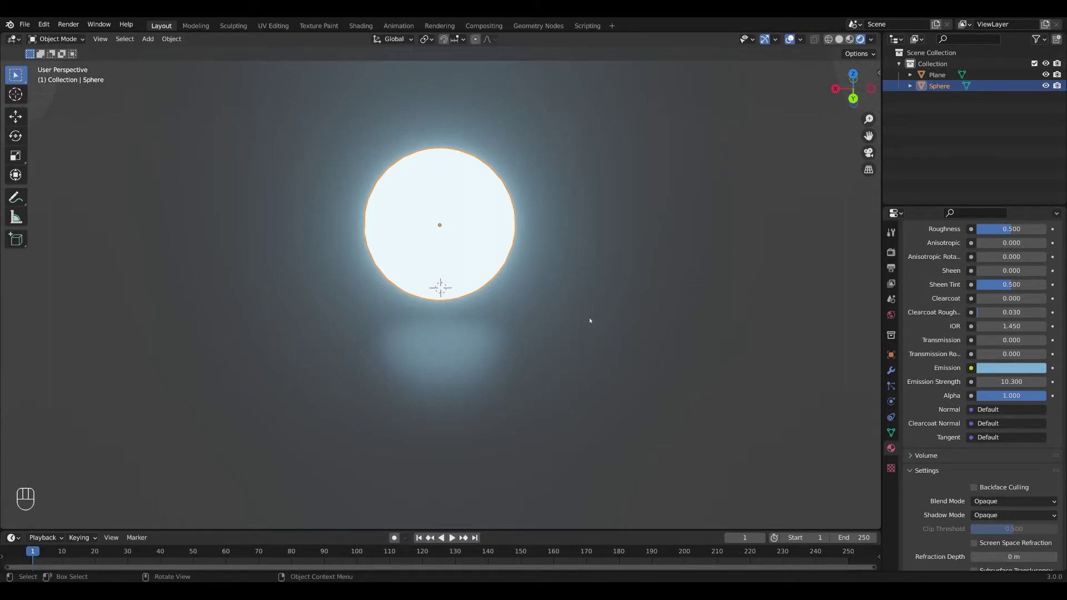
middle_click_drag(589, 336, 632, 340)
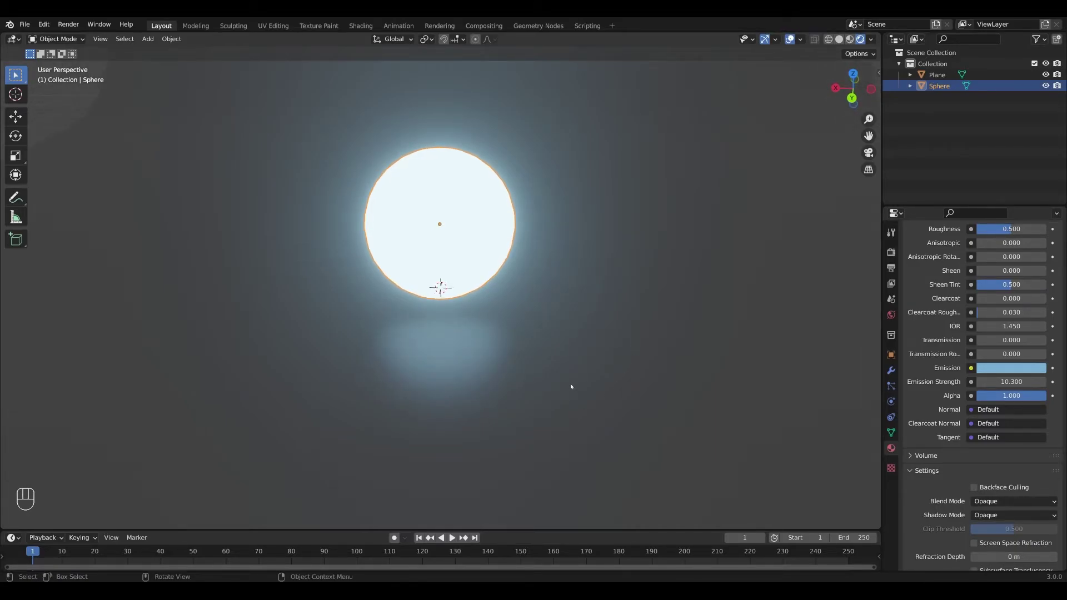
Create a new material on the backdrop plane and name it Backdrop.
scroll(989, 389, "up", 15)
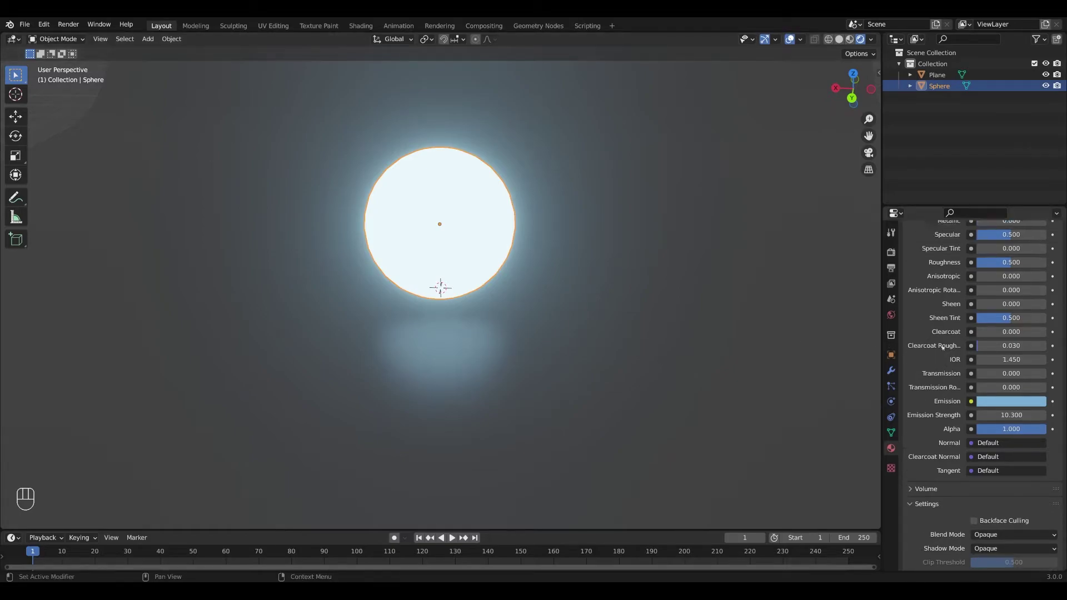
left_click(712, 365)
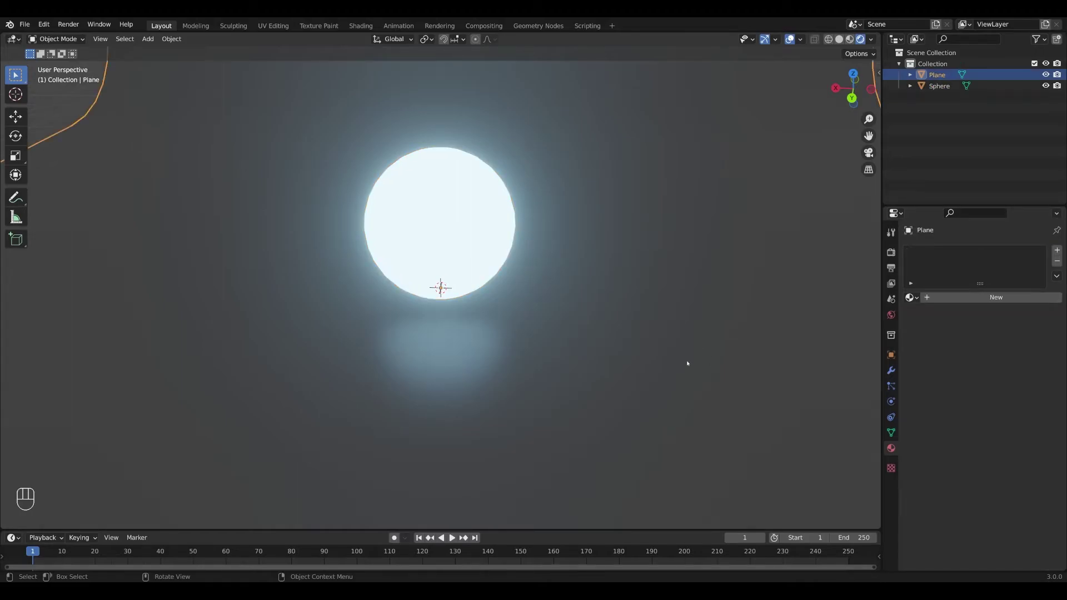
middle_click_drag(687, 362, 700, 361)
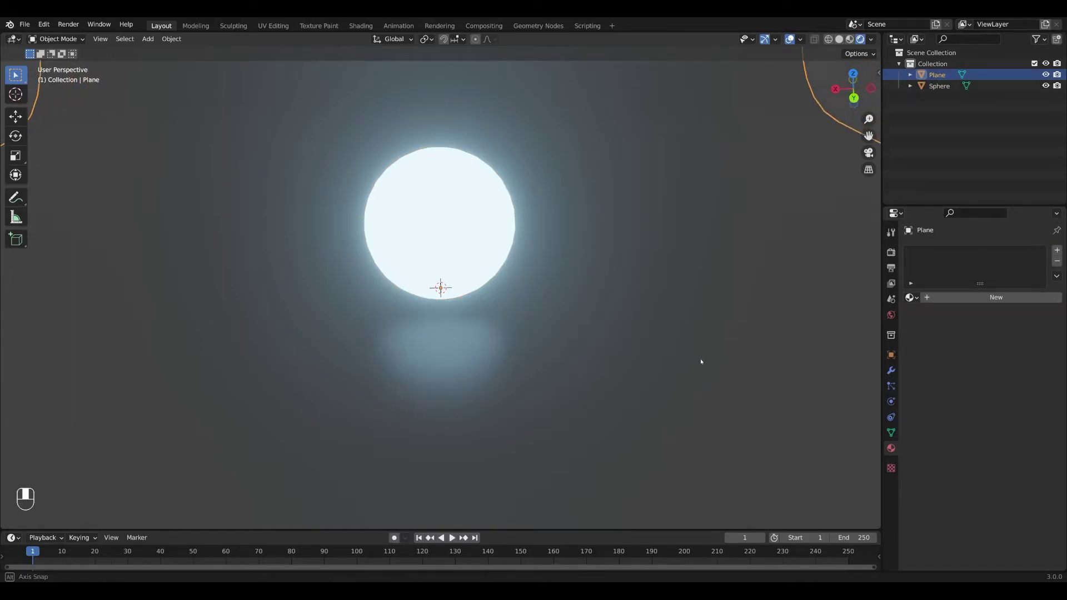
left_click(1003, 298)
double_click(1003, 297)
type("B")
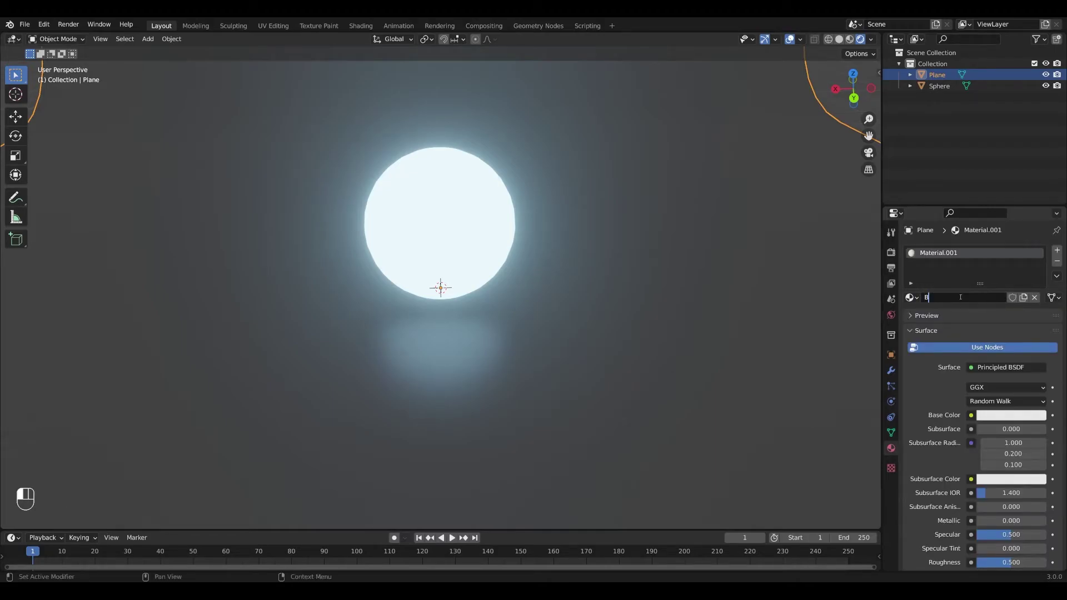
type("ackdrop")
key("Return")
Set the Backdrop material's metallic value to 1.000 and its base color to light blue.
scroll(935, 398, "down", 2)
scroll(952, 408, "down", 2)
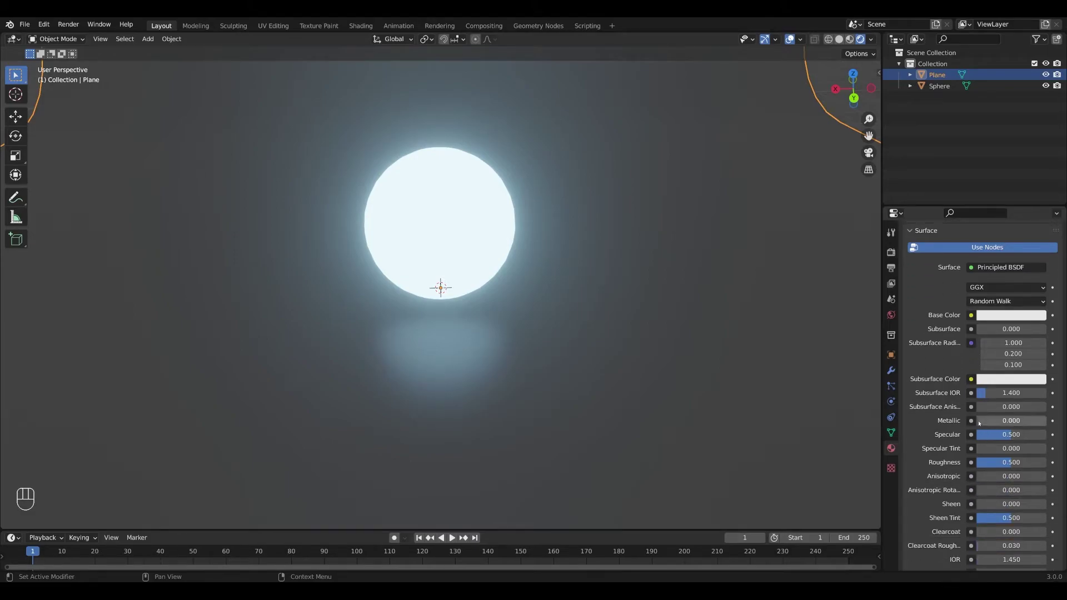
left_click_drag(980, 422, 1040, 420)
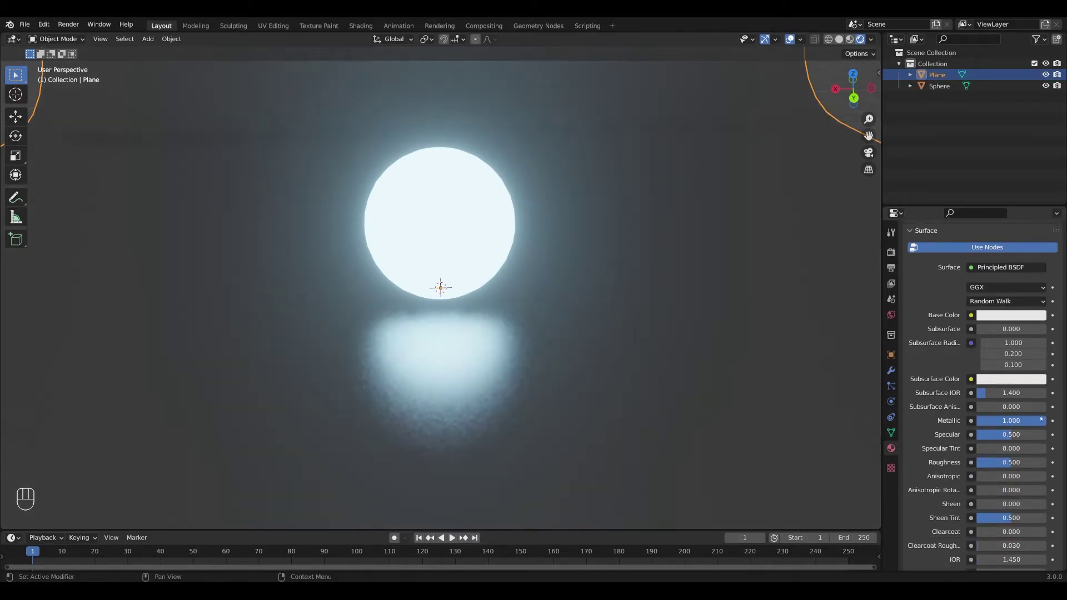
left_click(1012, 314)
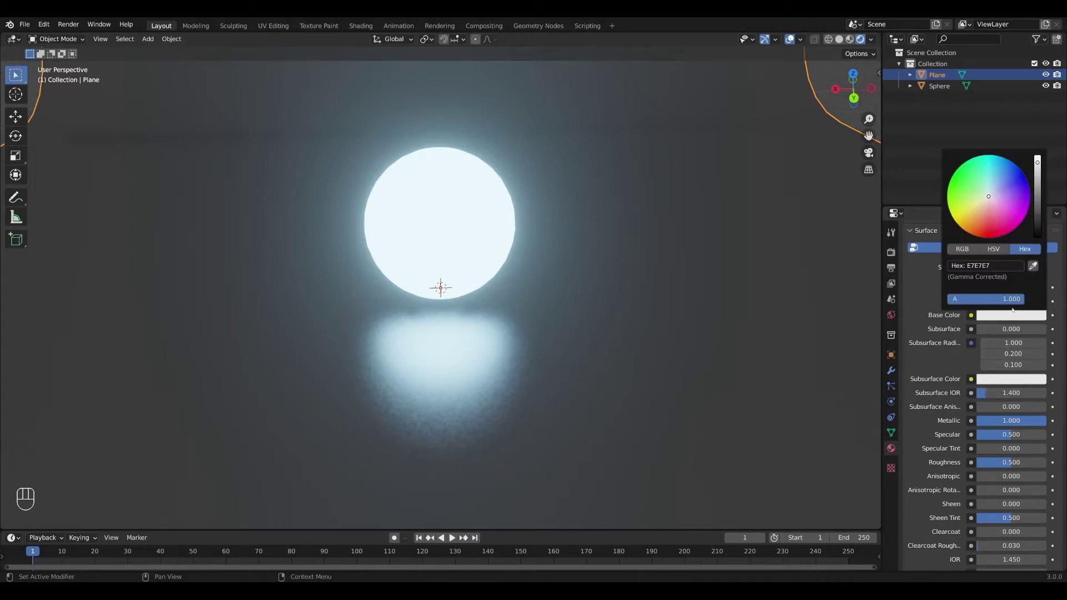
left_click_drag(996, 189, 997, 176)
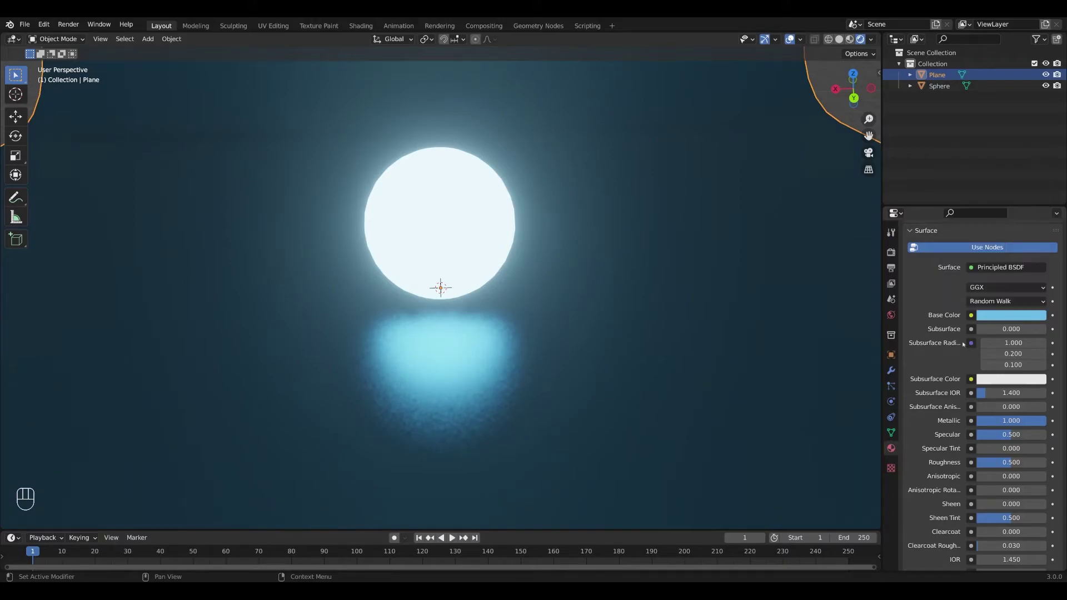
Lower the Backdrop material's roughness to 0.231 and check the sphere's reflection.
scroll(926, 402, "down", 8)
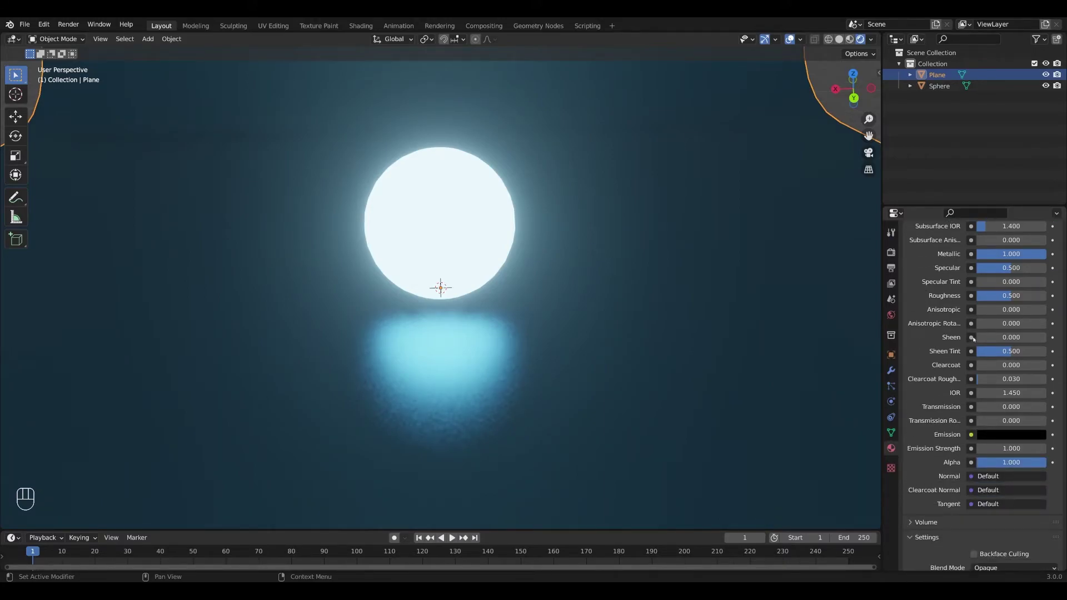
left_click_drag(1007, 298, 994, 298)
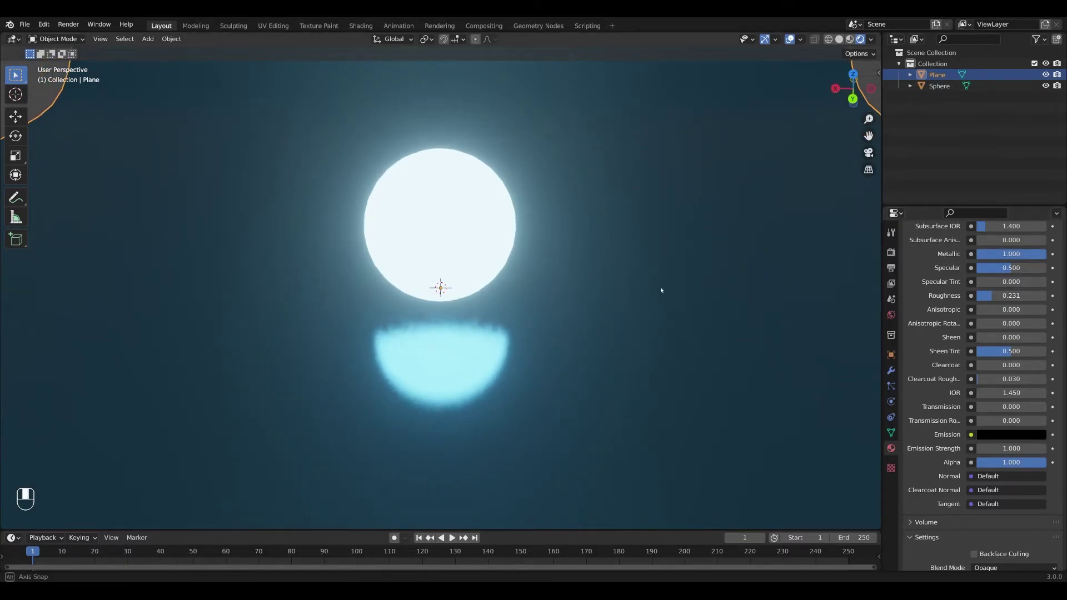
scroll(523, 271, "up", 2)
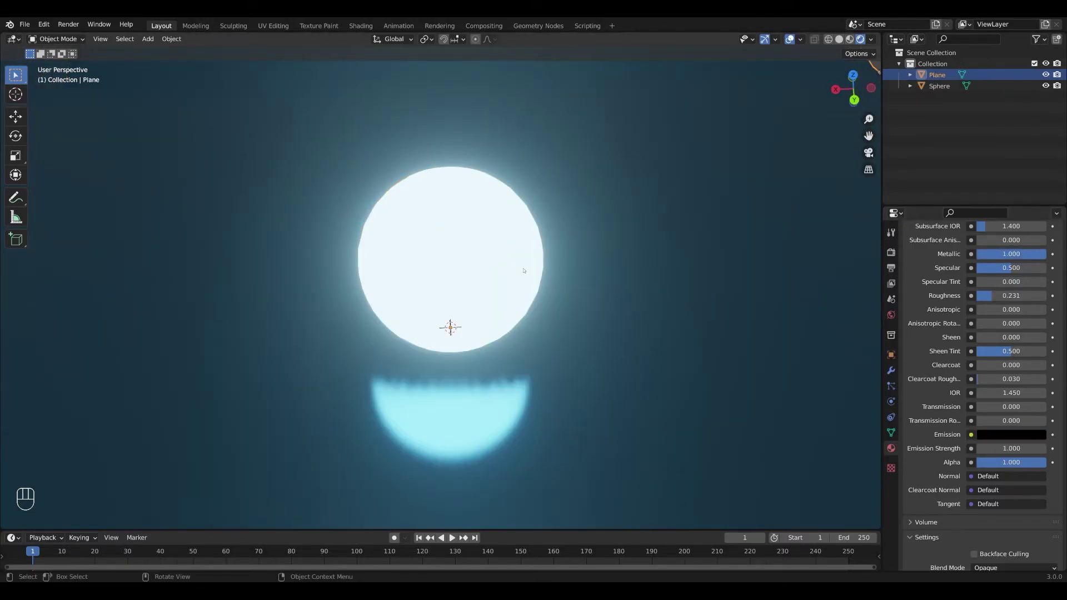
Switch to the Shading workspace, reduce it to the 3D viewport above the shader editor, and show the viewport in Rendered mode.
left_click(480, 257)
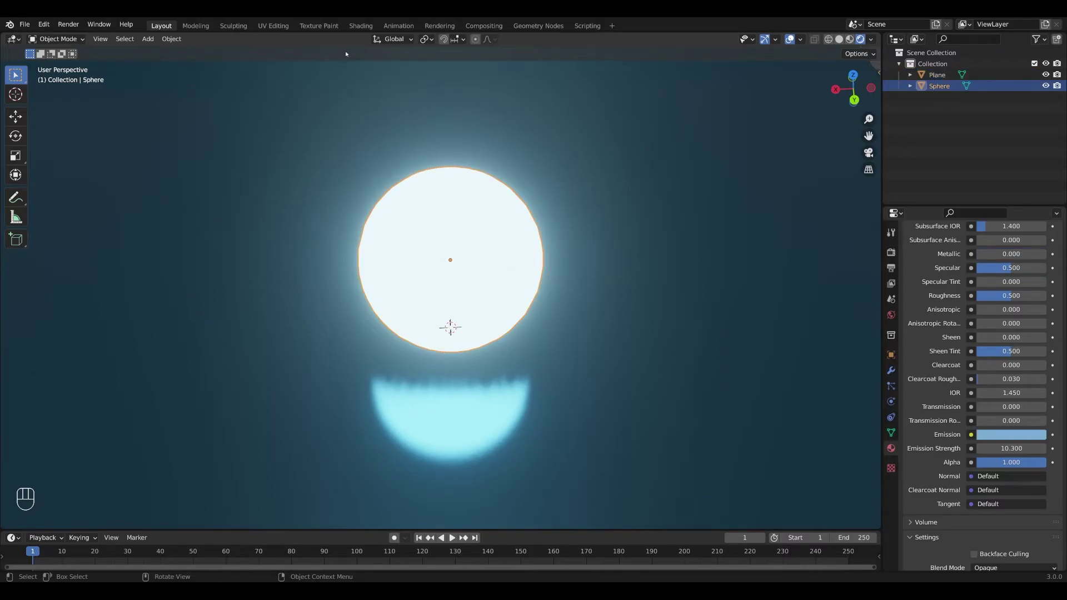
left_click(361, 26)
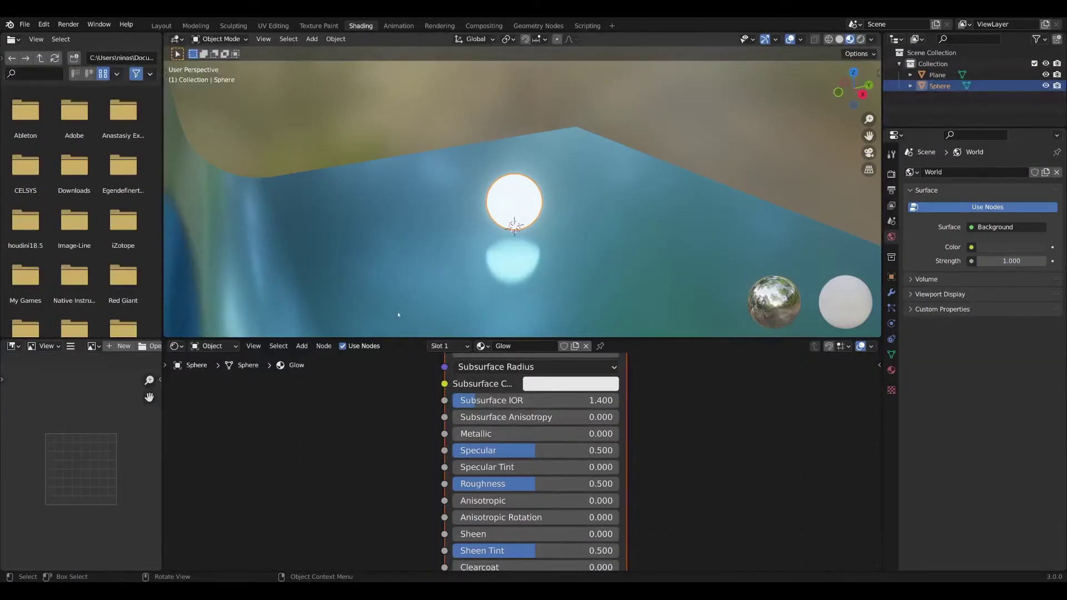
left_click_drag(165, 342, 55, 266)
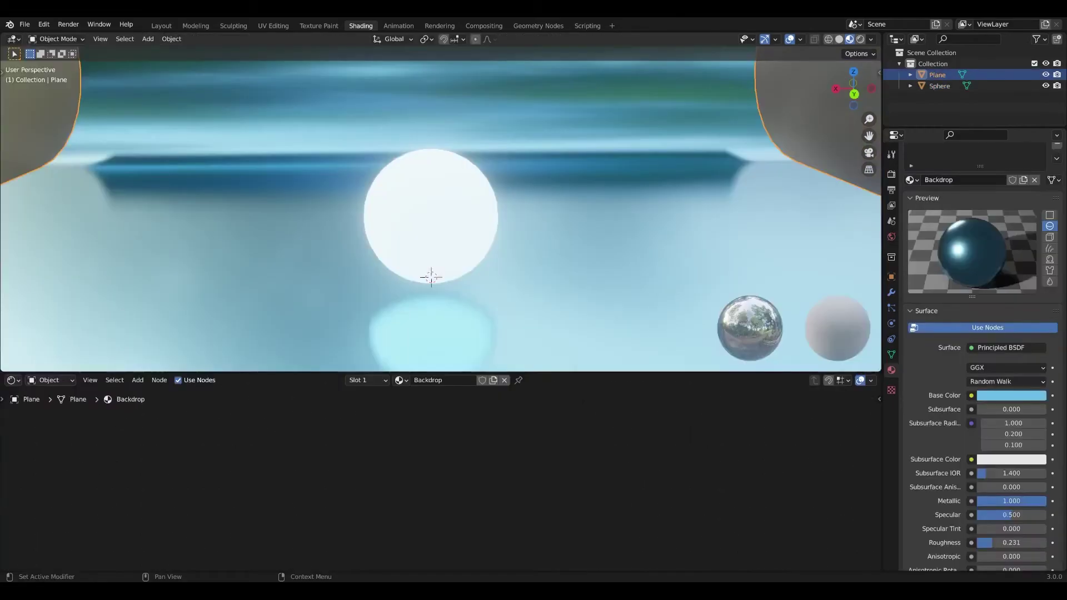
middle_click_drag(606, 262, 639, 268)
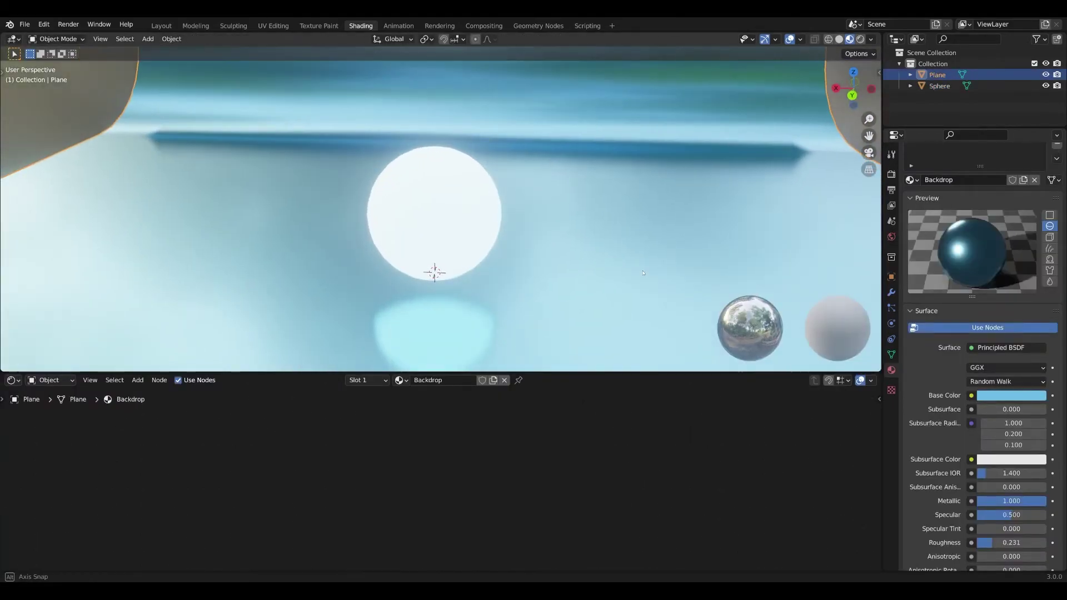
key("z")
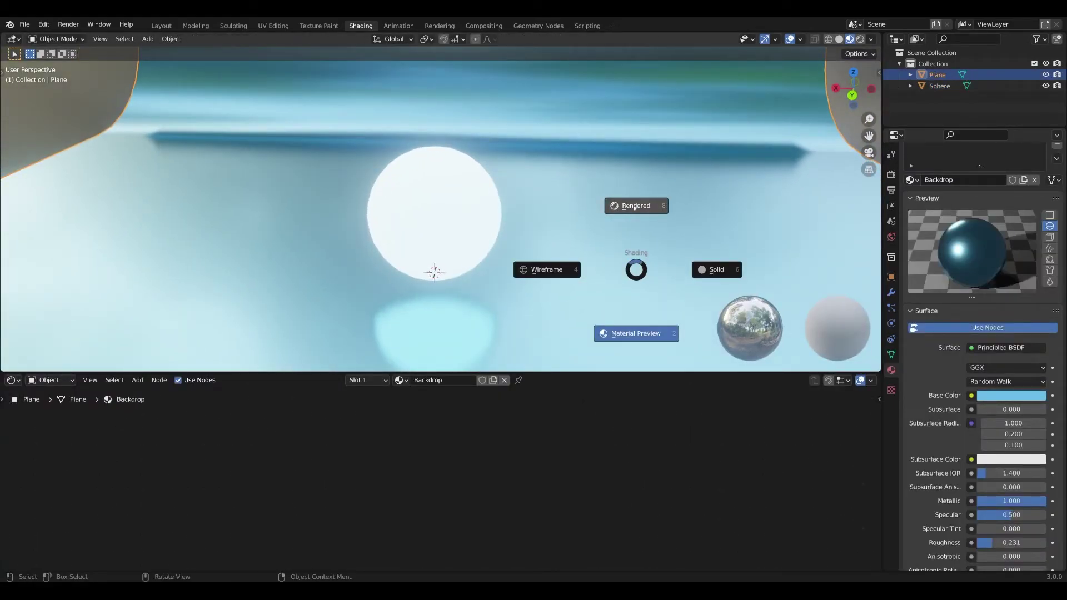
left_click(634, 206)
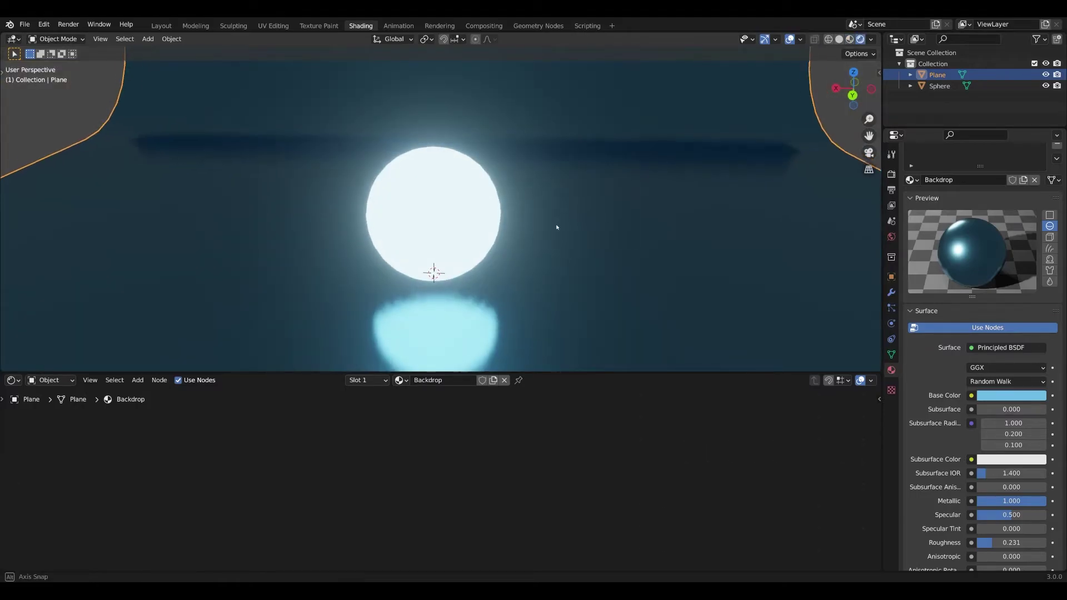
Replace the Principled BSDF node in the sphere's Glow material with an Emission node connected to the Material Output's Surface.
left_click(450, 215)
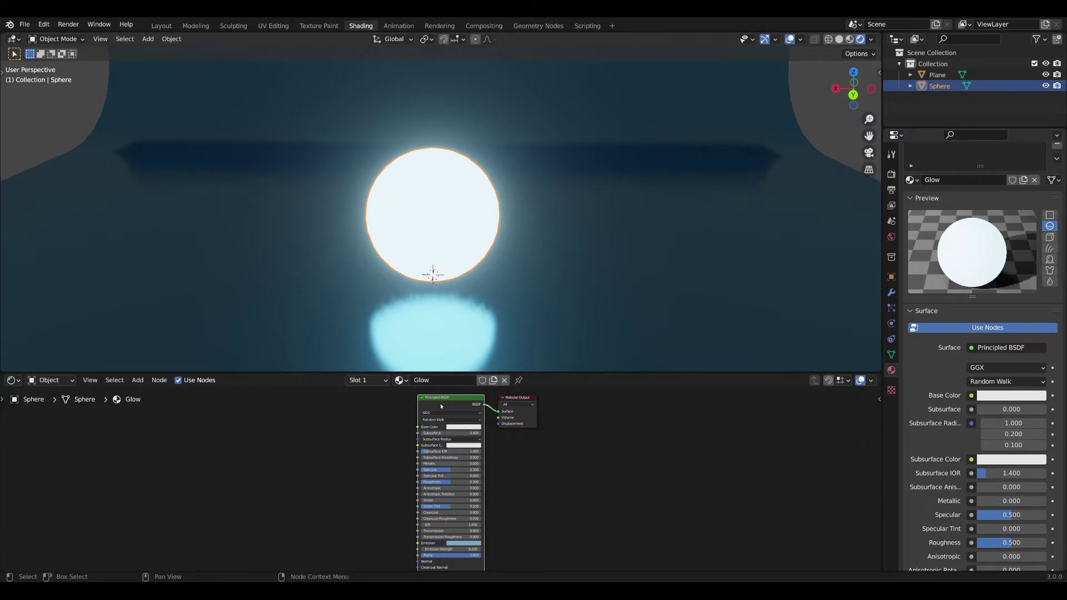
key("x")
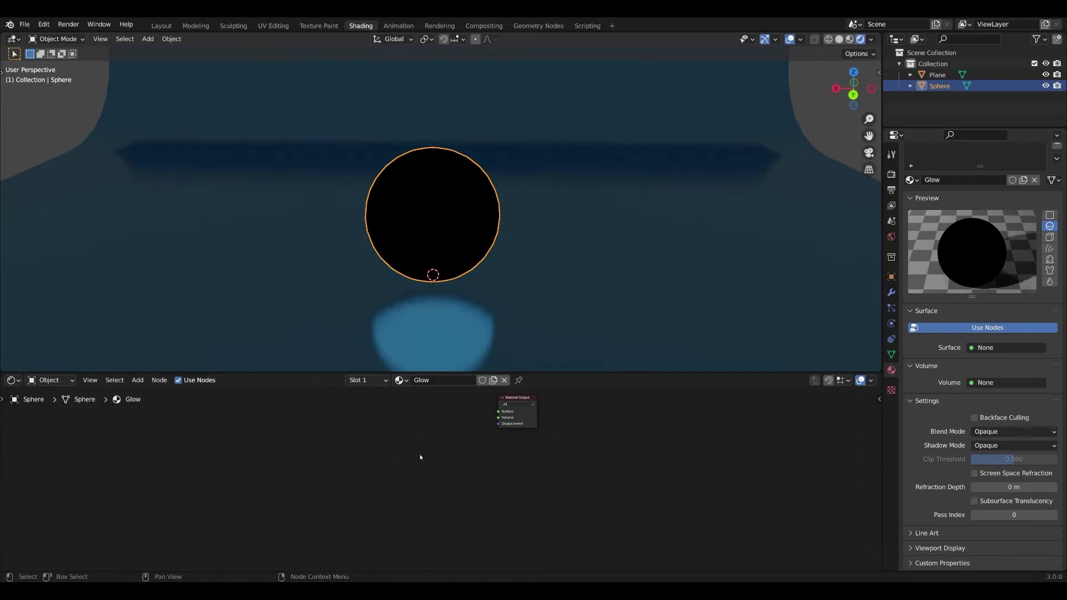
key("shift+a")
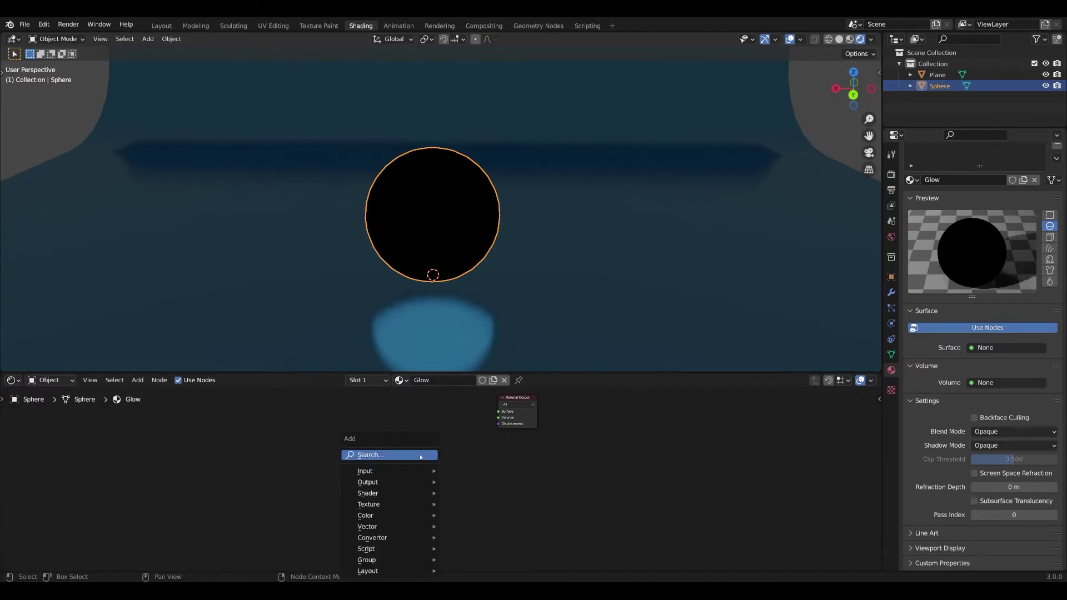
left_click(421, 455)
type("em")
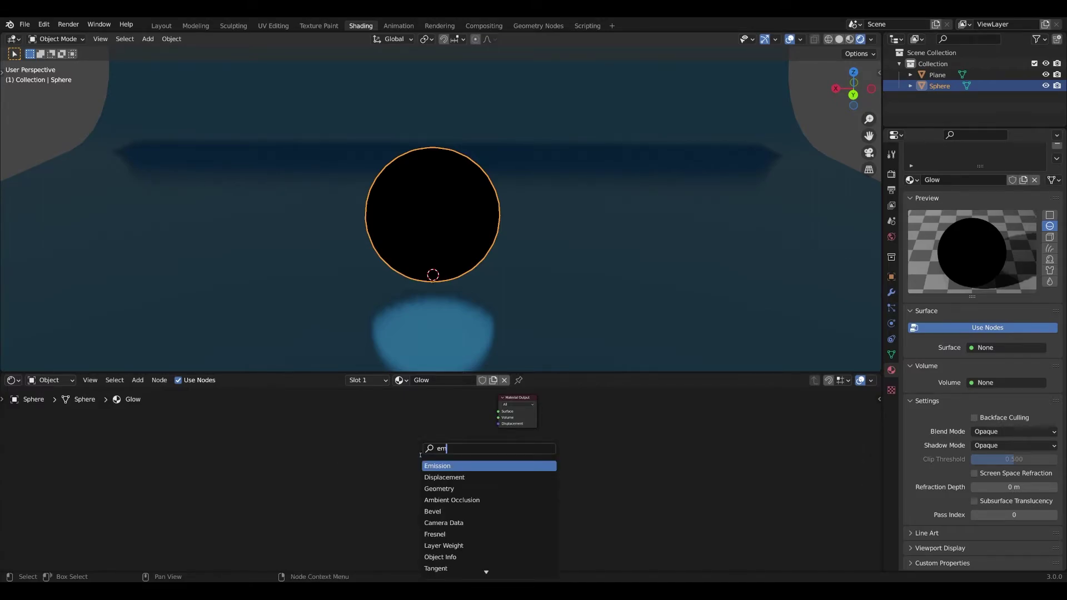
key("Return")
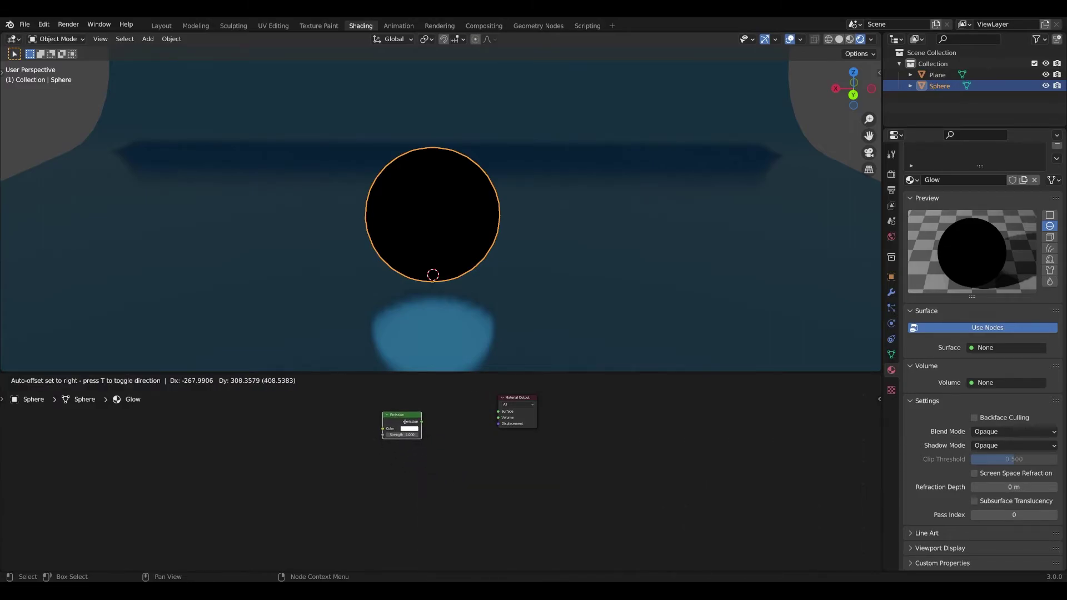
left_click(404, 421)
left_click_drag(421, 422, 499, 412)
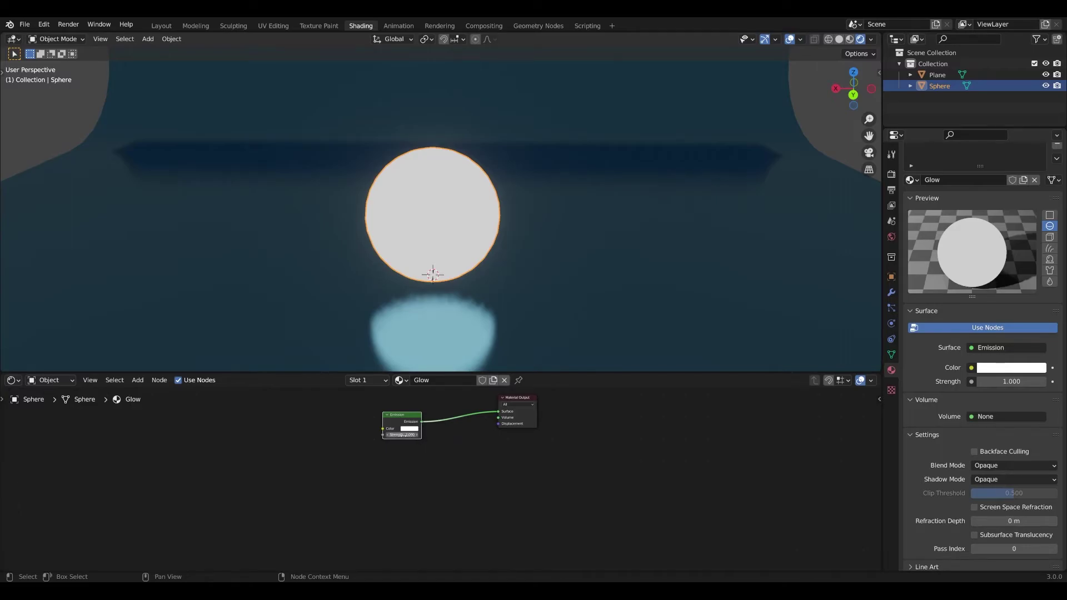
Set the Emission node's strength to 9.400 and its color to a bright light blue.
left_click_drag(401, 435, 415, 429)
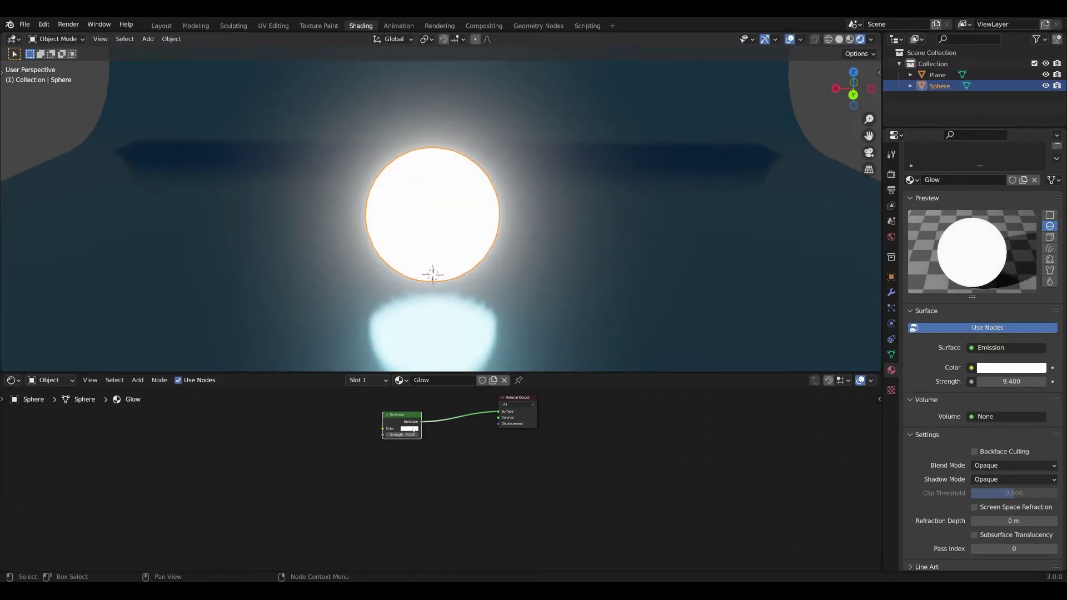
left_click(411, 429)
left_click_drag(426, 371, 415, 379)
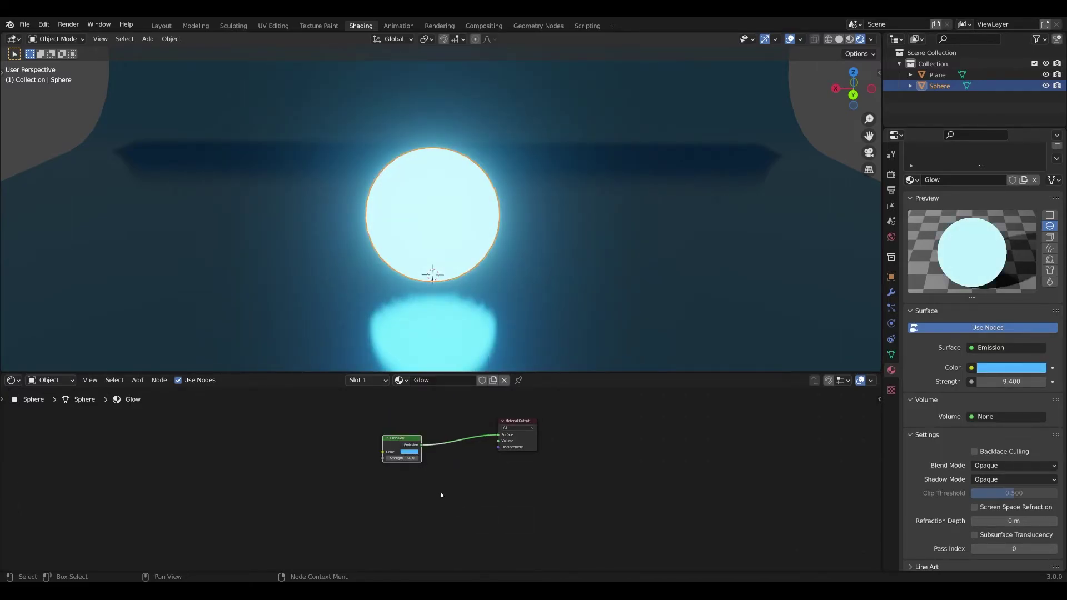
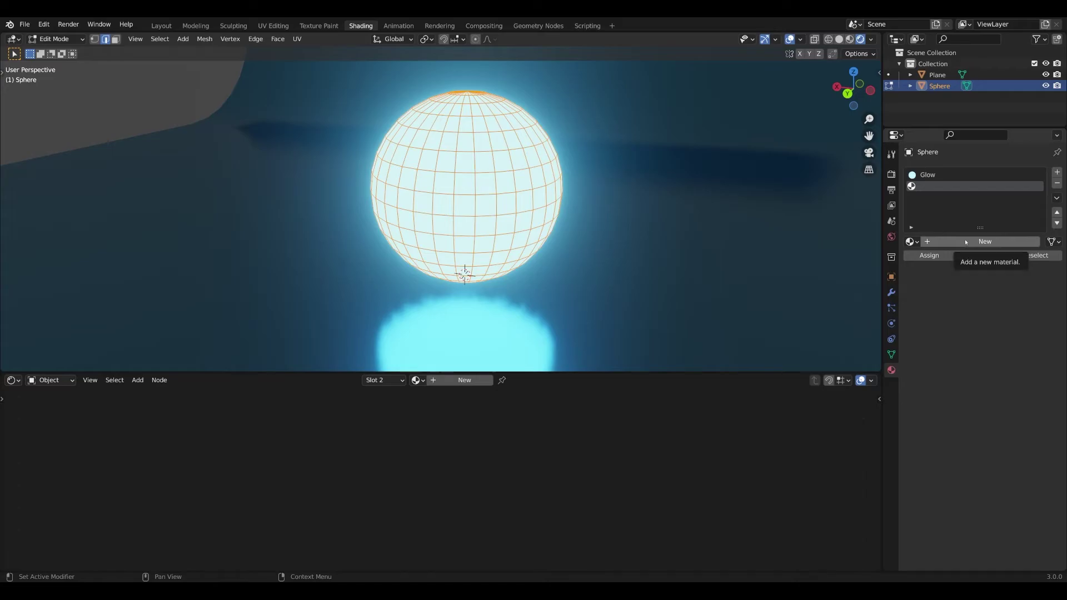
Name the new material in the sphere's second material slot Metallic.
double_click(956, 230)
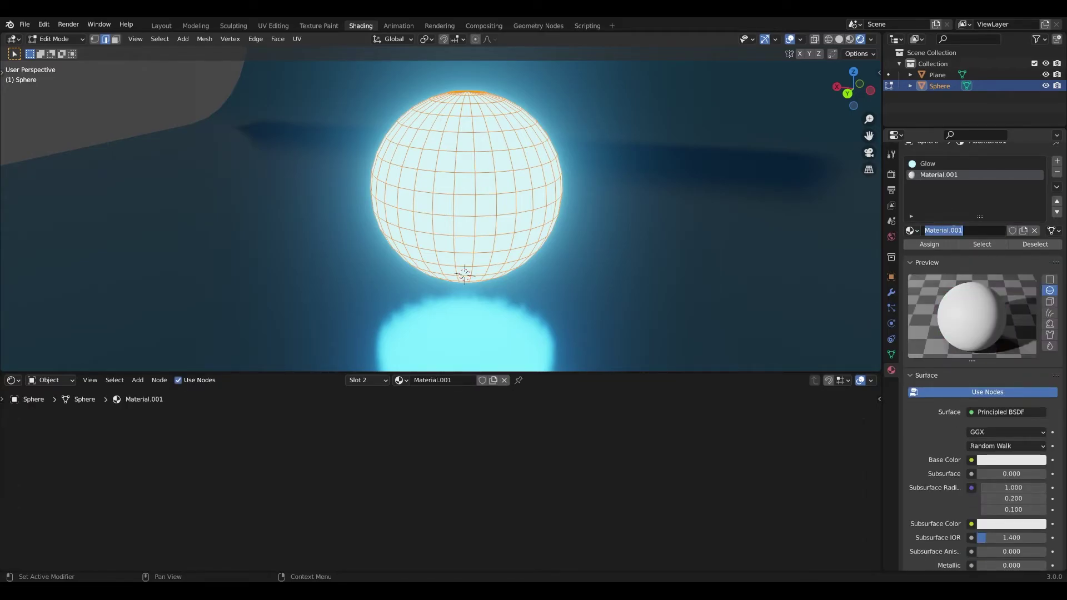
type("Metallicetallic")
key("Return")
Set the Metallic material's base color to black and its metallic value to 1.000.
left_click(1011, 459)
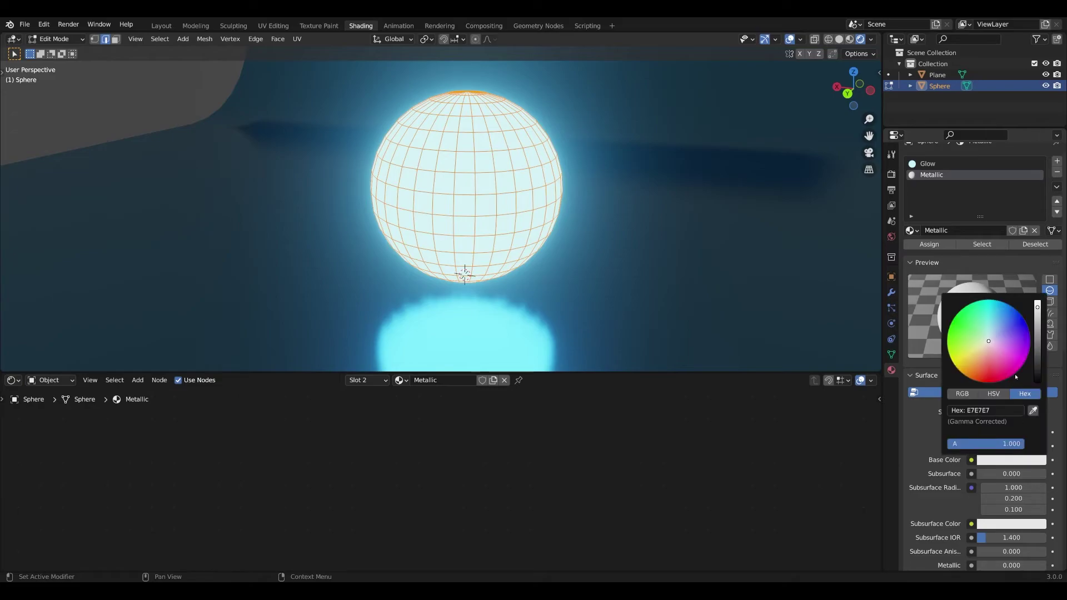
left_click_drag(1036, 306, 1037, 382)
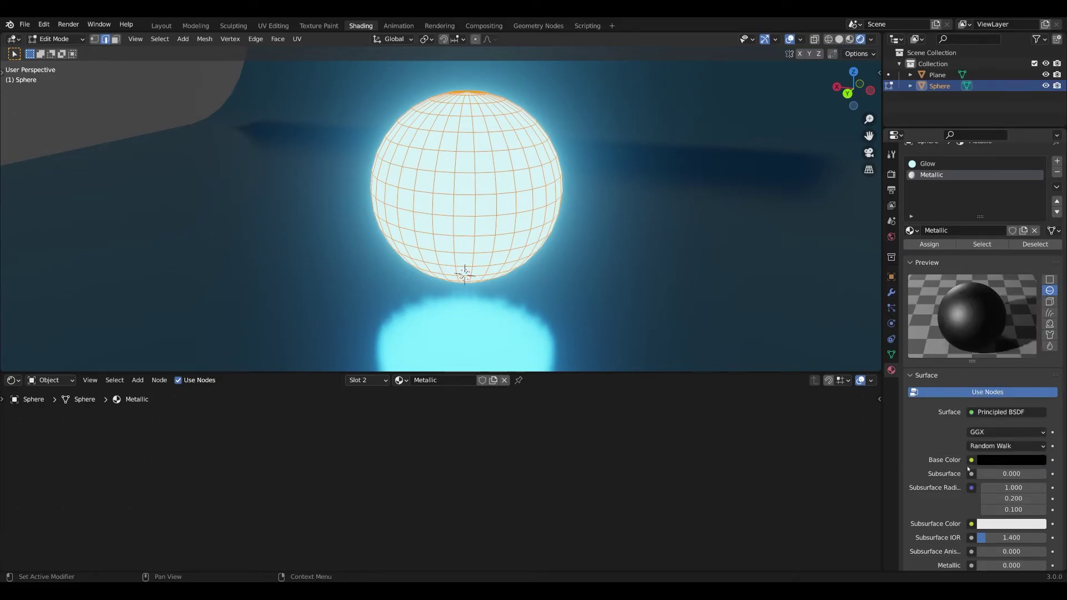
scroll(971, 470, "down", 6)
left_click_drag(980, 430, 1040, 432)
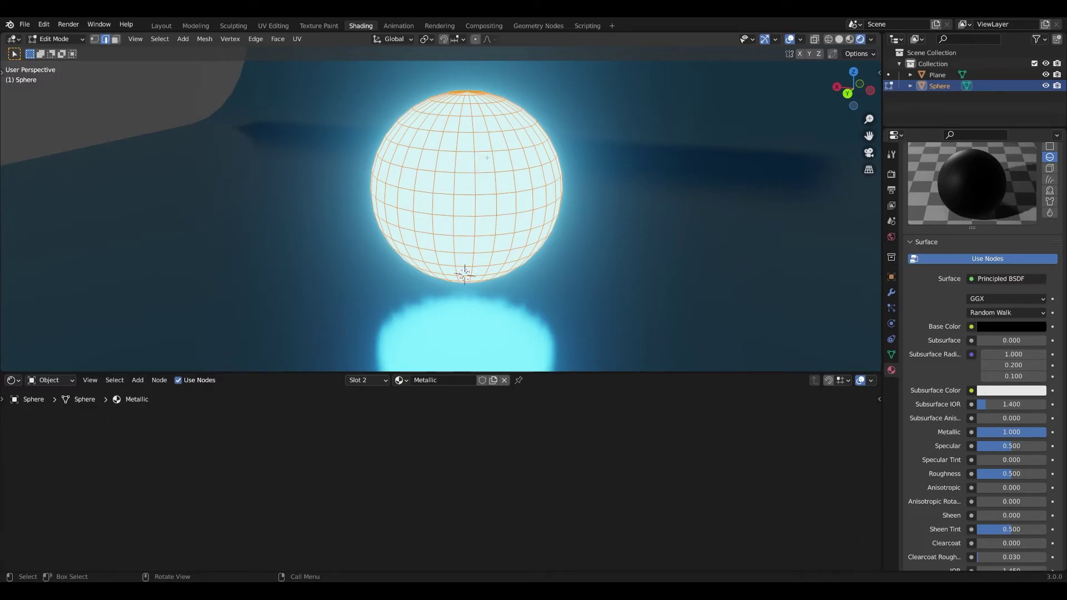
Assign the Metallic material to all of the sphere's faces, clear the selection and change to face selection mode.
scroll(938, 278, "up", 5)
left_click(928, 255)
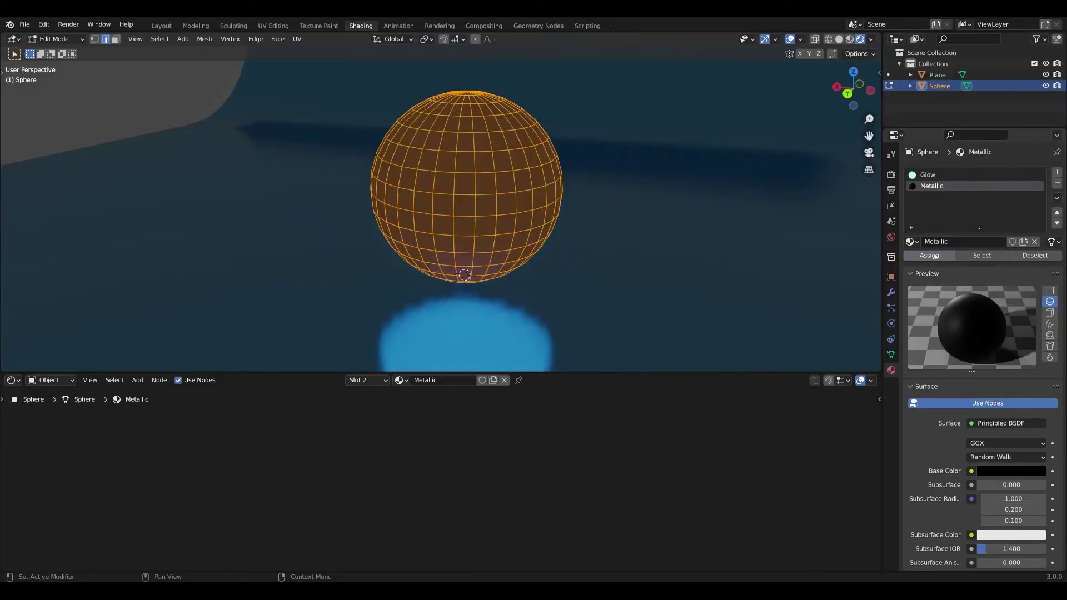
key("alt+a")
middle_click_drag(619, 255, 500, 229)
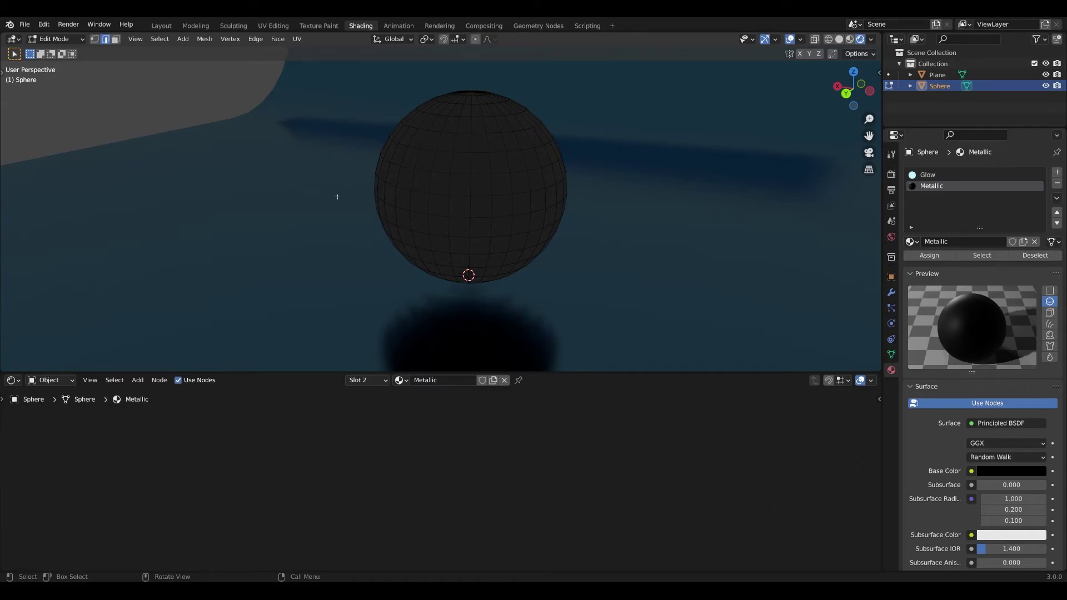
left_click(116, 40)
Select individual faces one after another on the front of the sphere.
left_click(444, 185)
key("g")
left_click(494, 200)
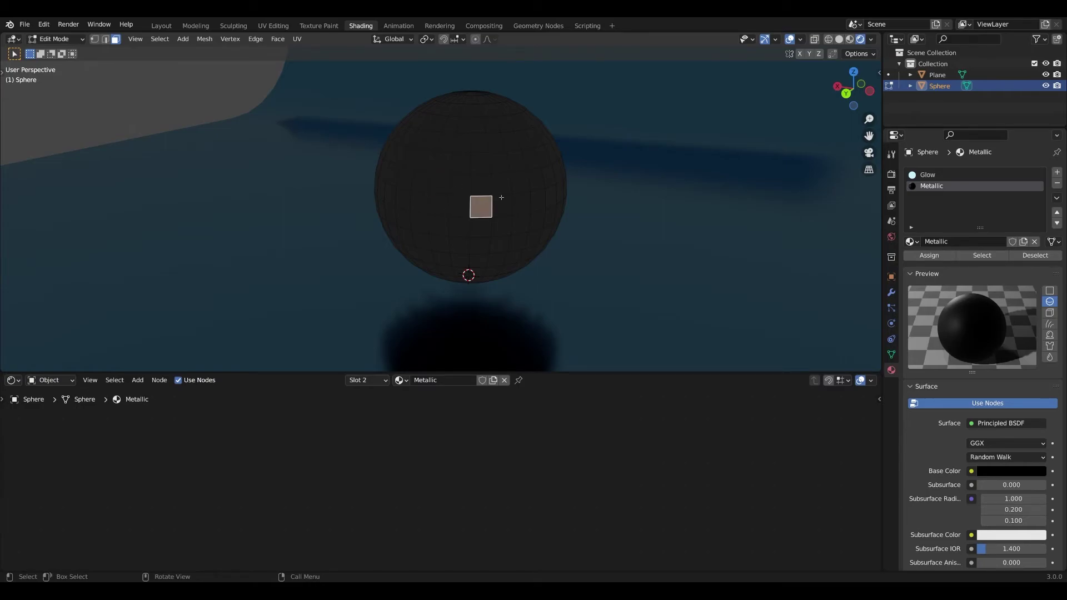
key("g")
left_click(545, 204)
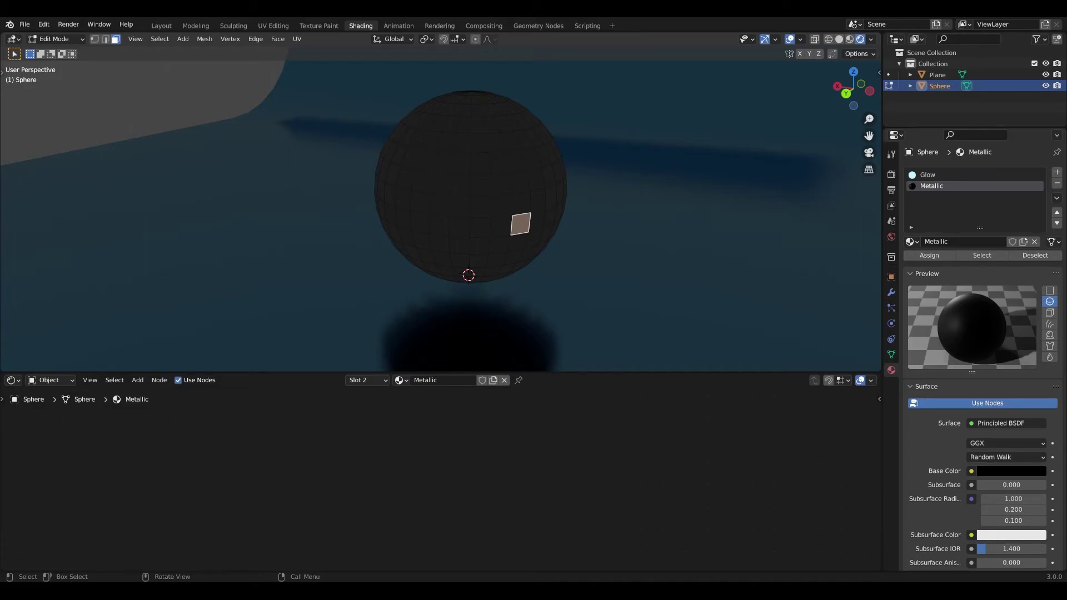
Try selecting two horizontal face loops and one vertical face loop on the sphere, and clear the selection.
left_click(492, 208, "alt")
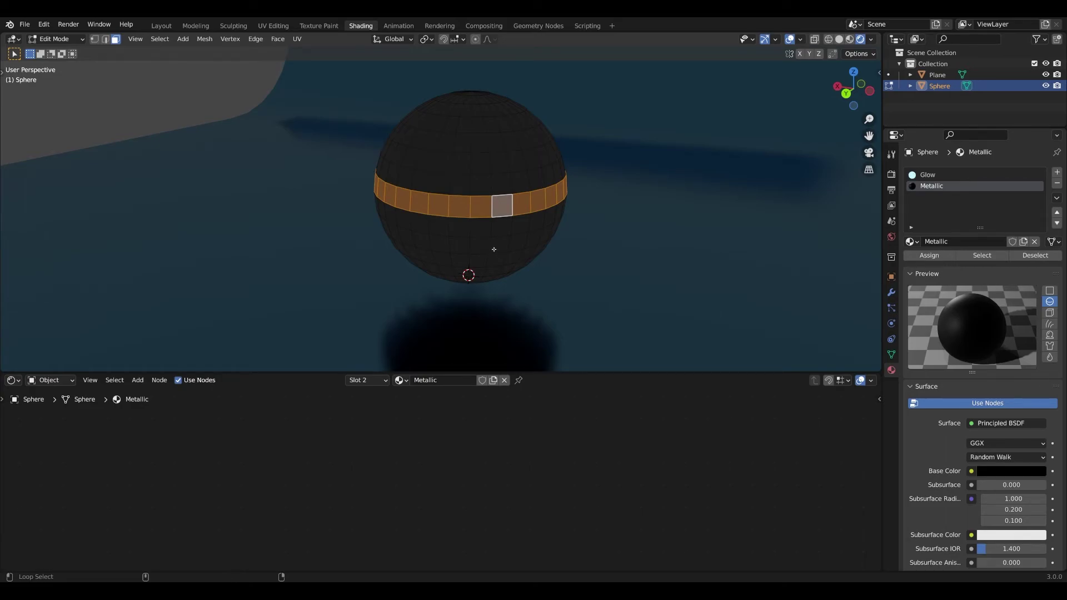
left_click(490, 248, "alt+shift")
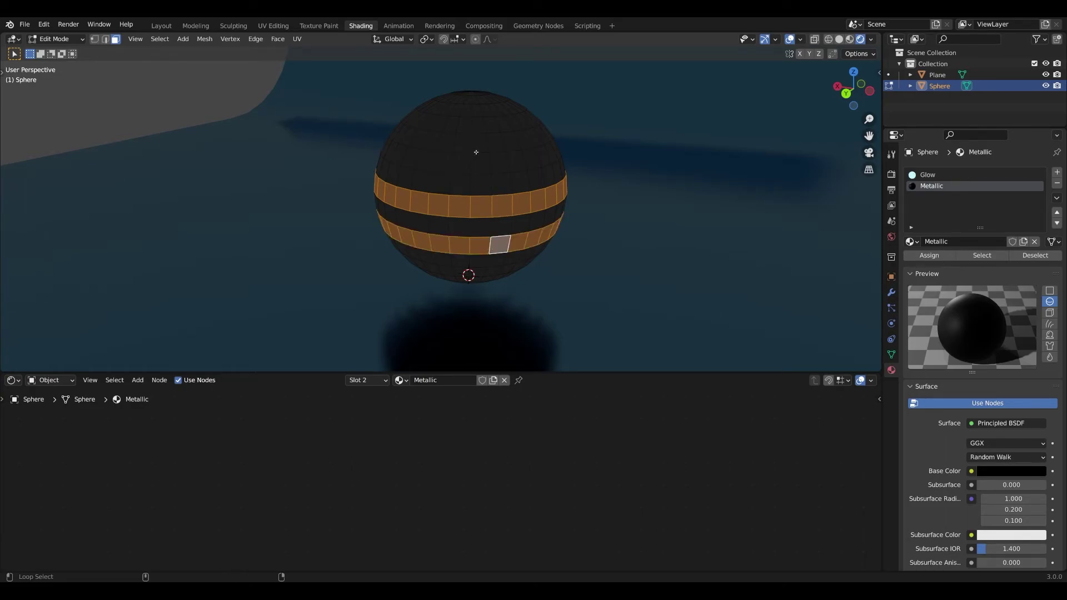
left_click(476, 152, "alt+shift")
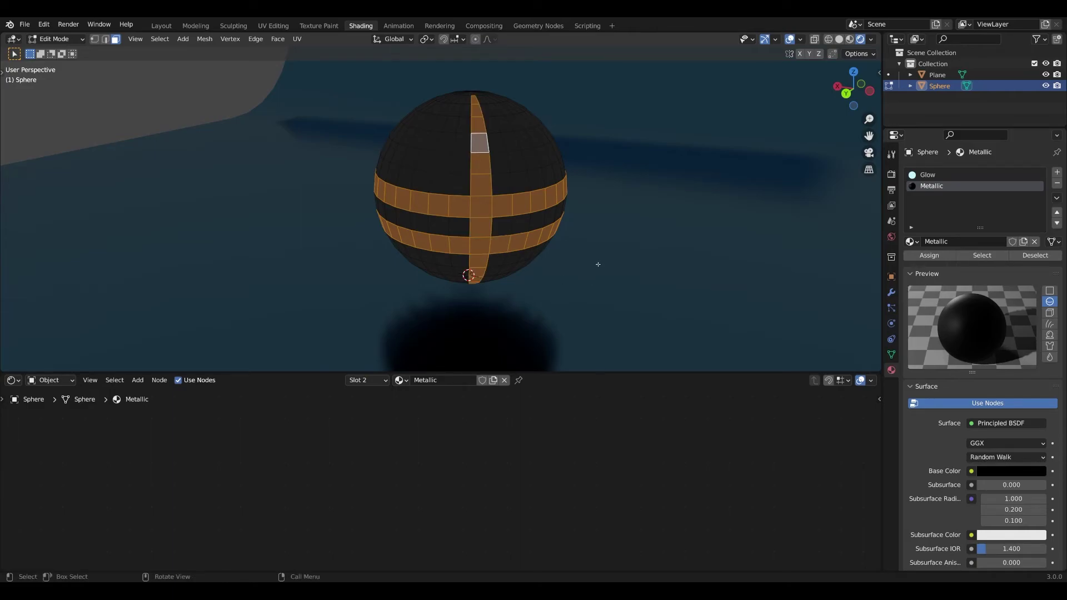
key("alt+a")
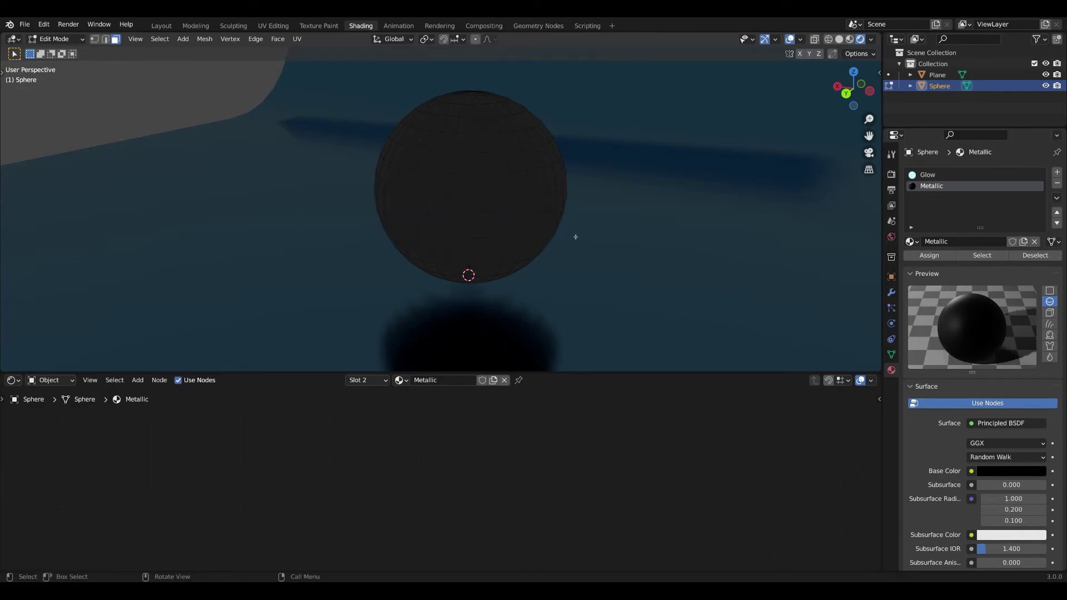
middle_click_drag(583, 238, 655, 261)
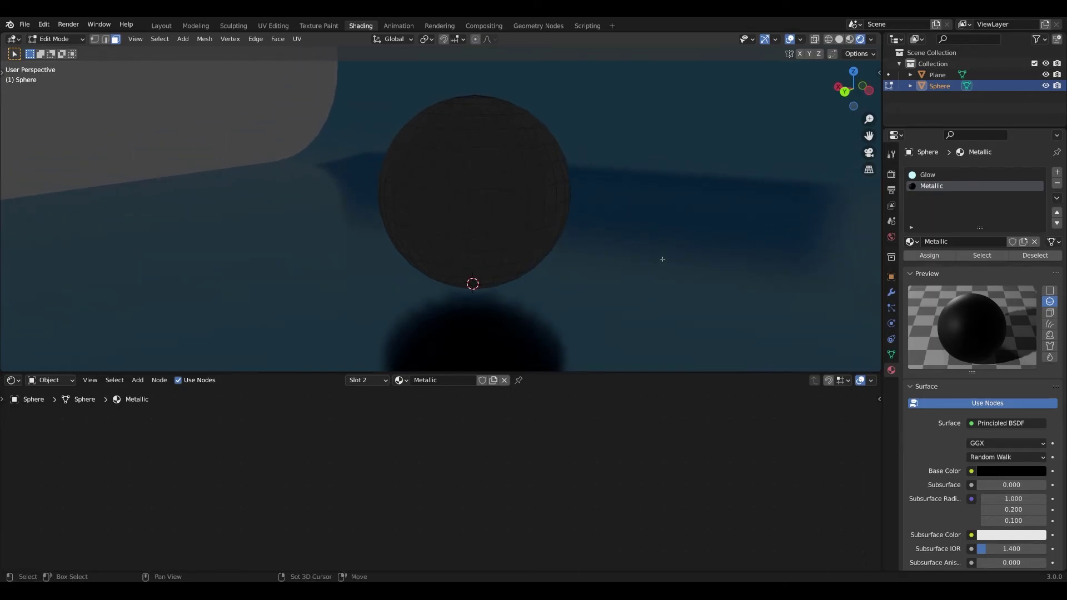
Select faces on the front of the sphere to form a smiley: two eyes, a nose and a curved five-face mouth.
left_click(435, 176, "shift")
left_click(518, 177, "shift")
left_click(476, 221, "shift")
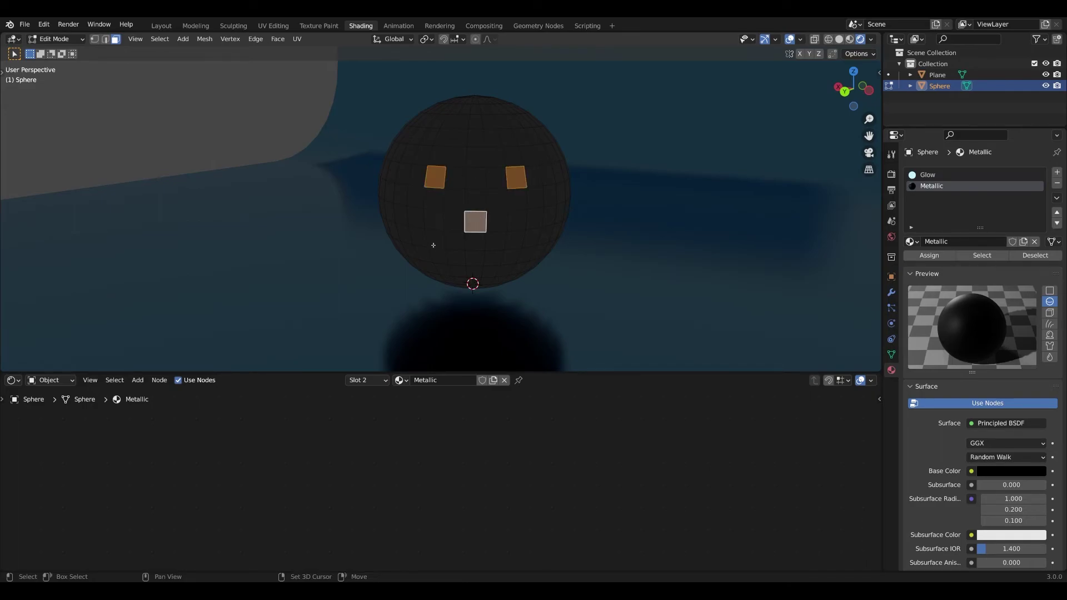
left_click(433, 239, "shift")
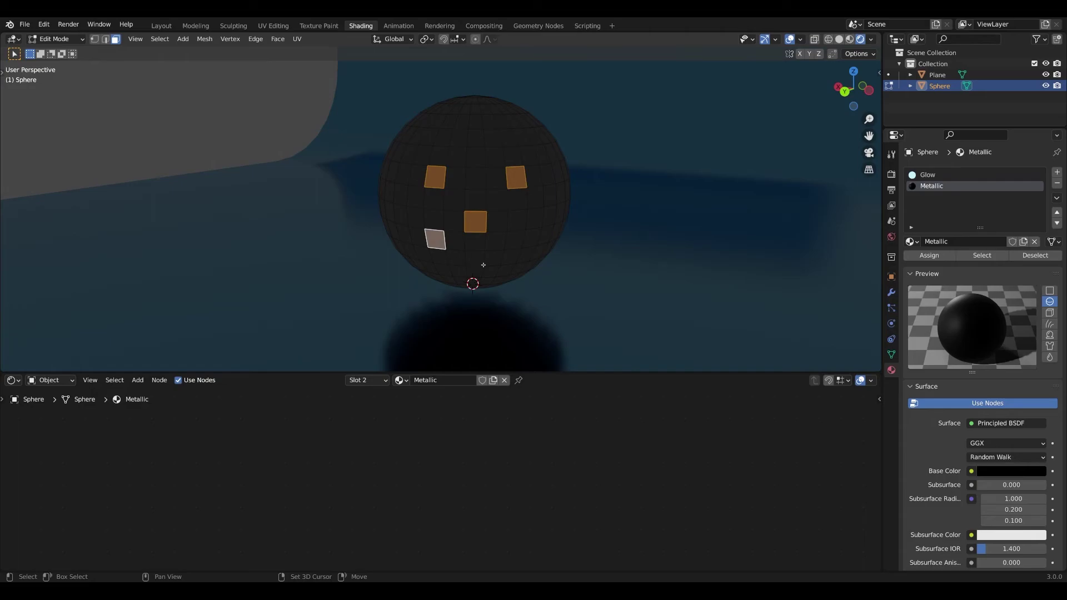
left_click(516, 240, "shift")
left_click_drag(460, 259, 491, 261, "shift")
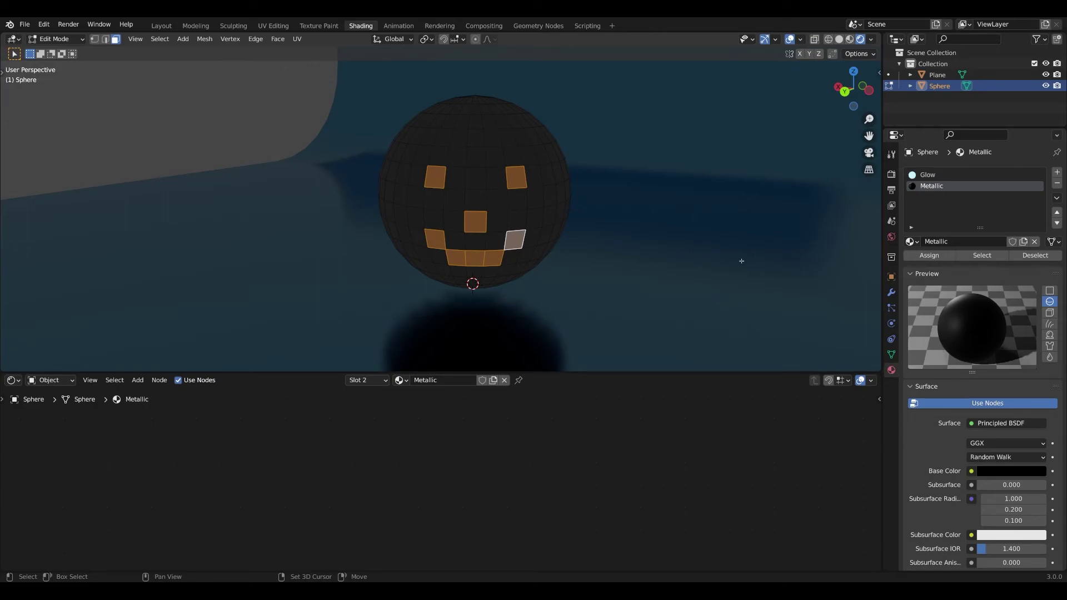
Assign the Glow material to the selected face-pattern faces and return to object mode.
left_click(927, 175)
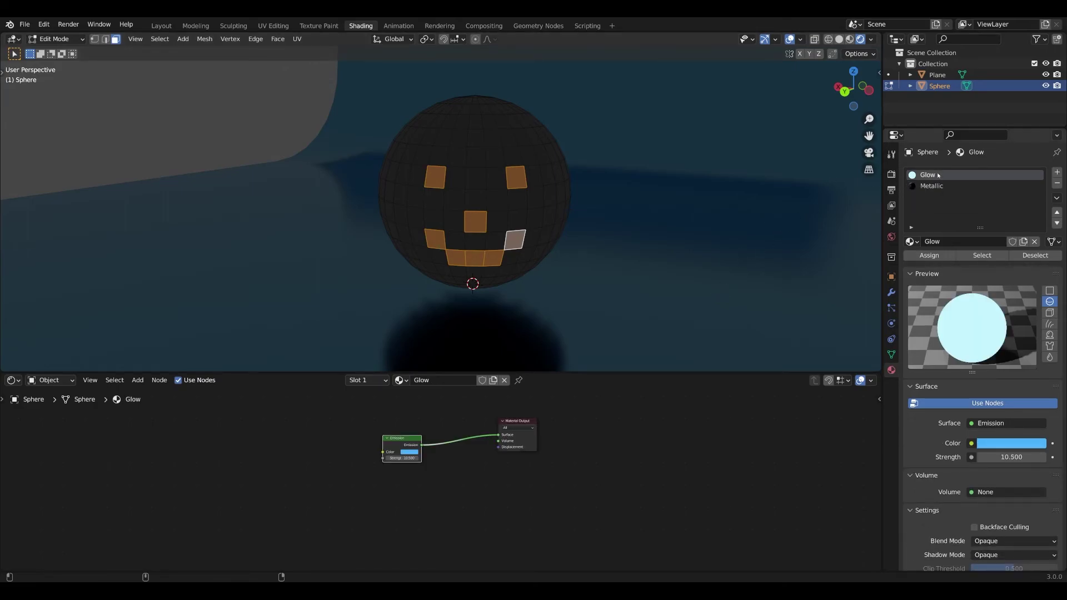
left_click(940, 256)
middle_click_drag(727, 272, 722, 268)
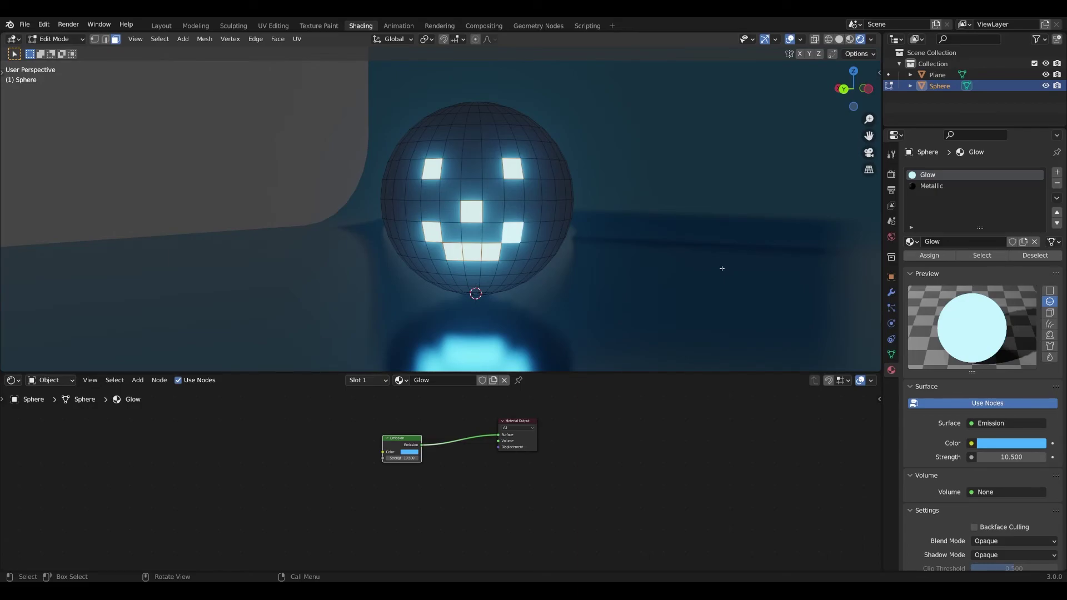
key("Tab")
Select the backdrop plane and scale it up uniformly so it extends farther around the sphere.
middle_click_drag(722, 268, 741, 276)
scroll(741, 275, "down", 1)
left_click(741, 275)
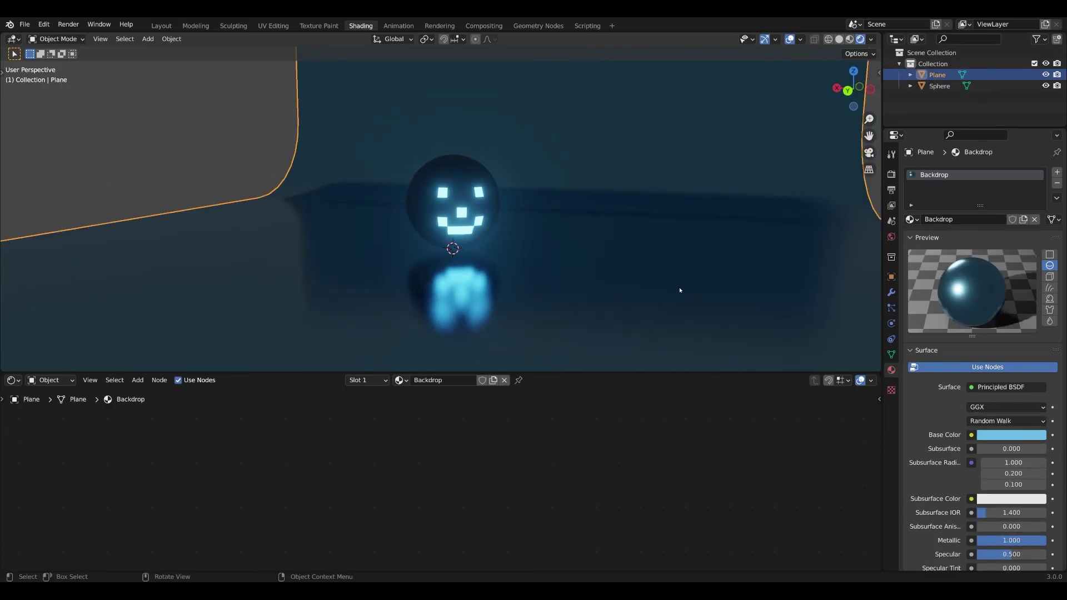
key("s")
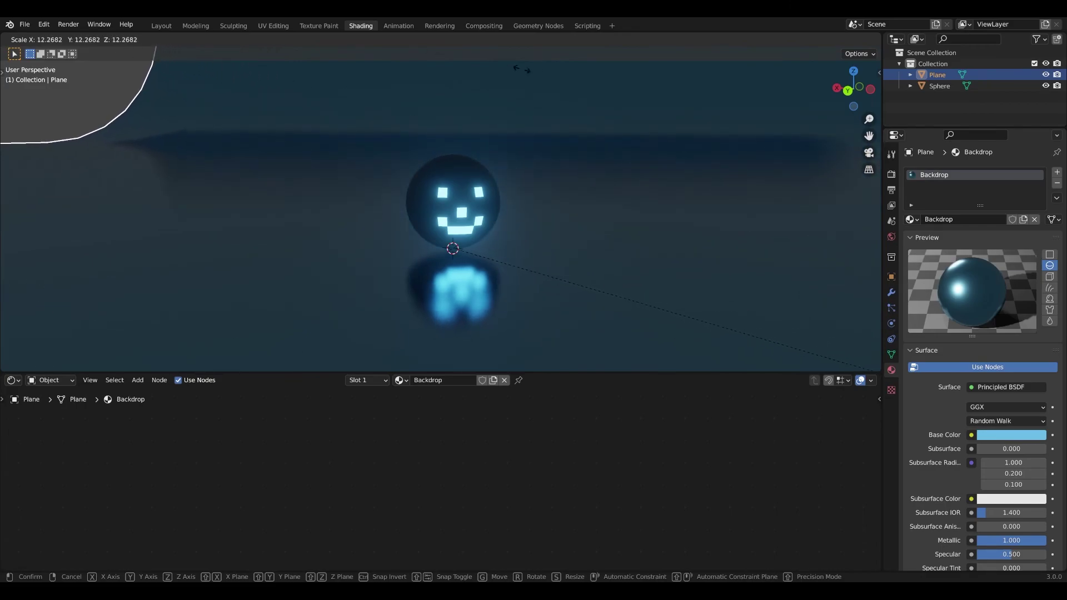
left_click(637, 88)
middle_click_drag(638, 88, 675, 190)
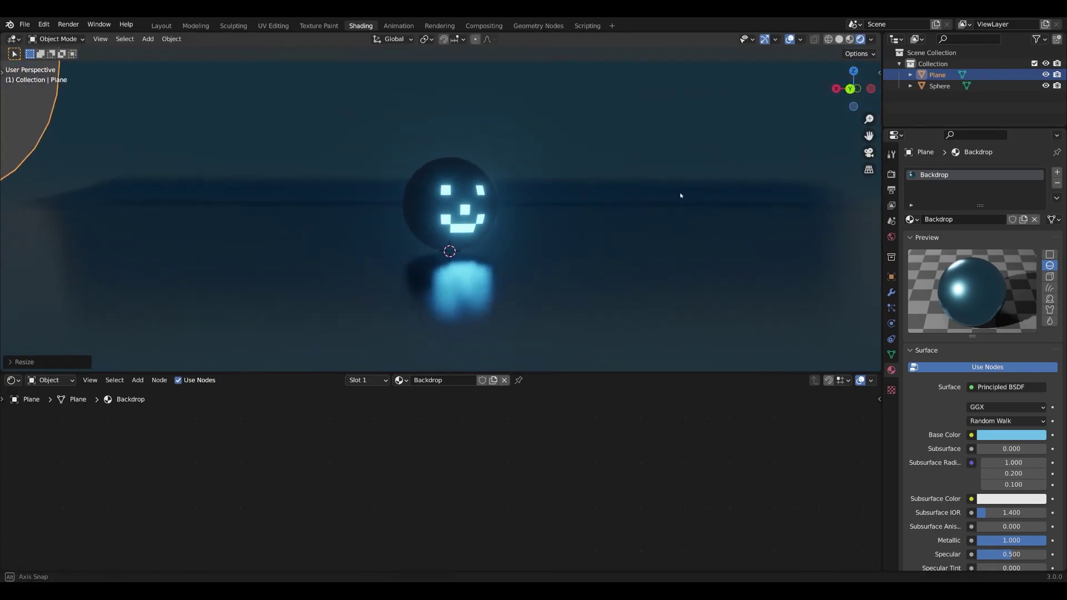
middle_click_drag(716, 225, 728, 232)
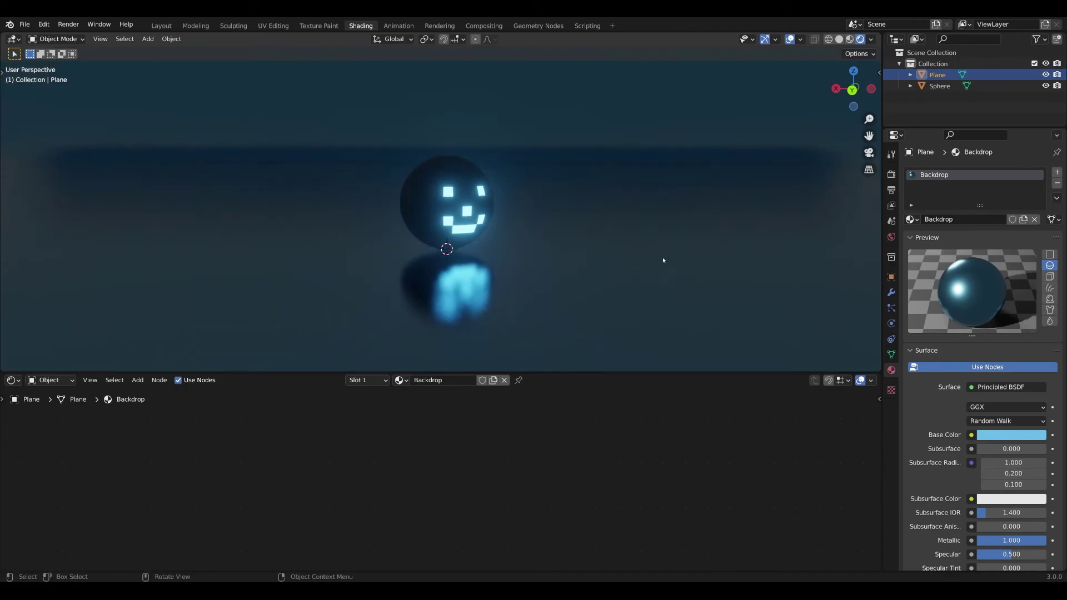
scroll(722, 242, "up", 5)
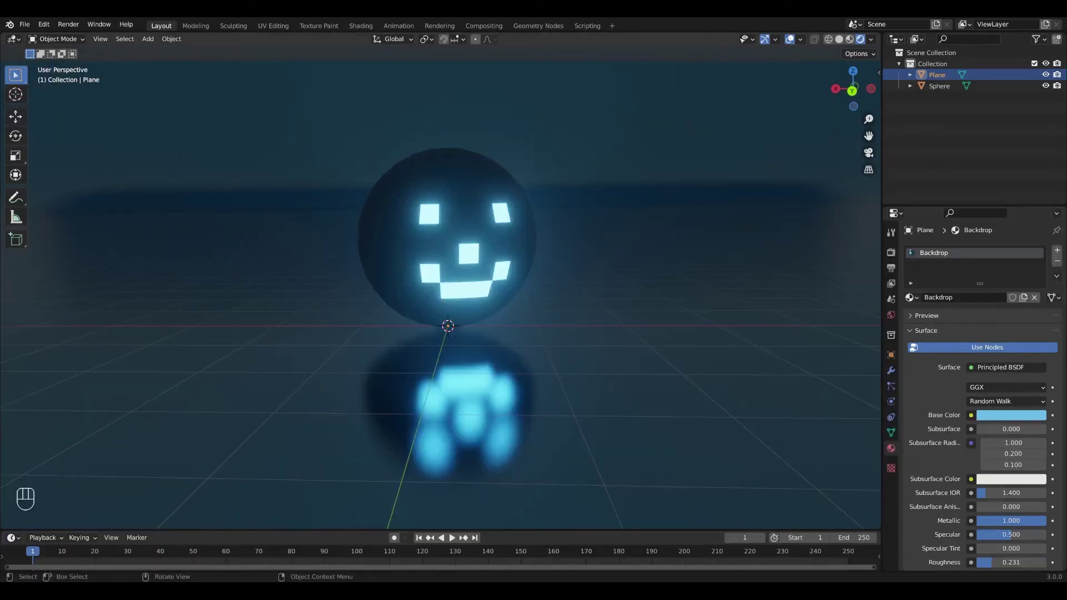
mouse_move(624, 288)
middle_mouse_down()
mouse_move(633, 285)
mouse_move(624, 296)
middle_mouse_up()
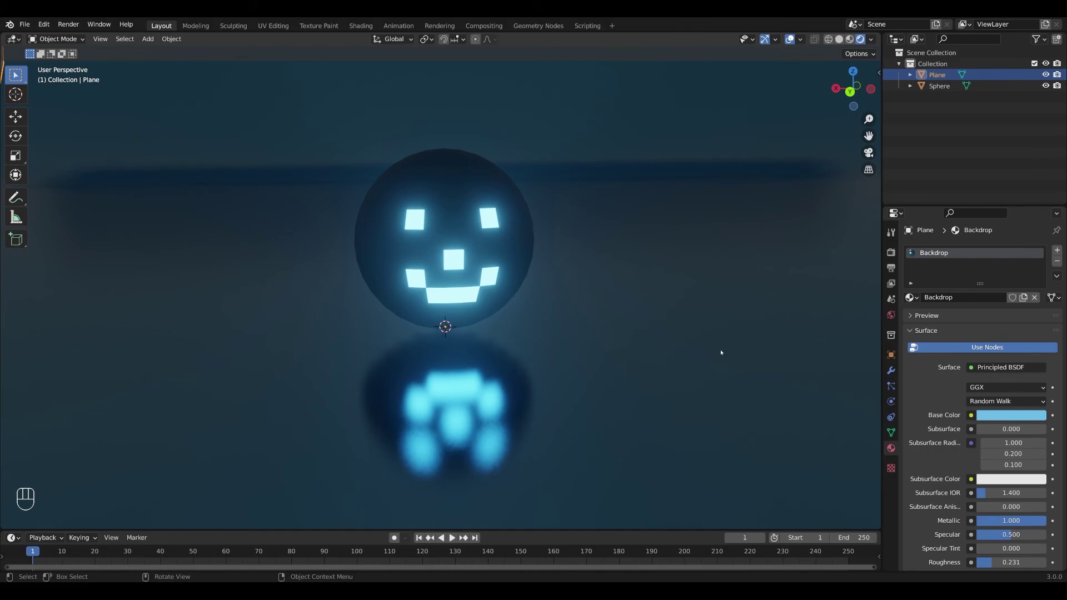
middle_click_drag(711, 344, 717, 344)
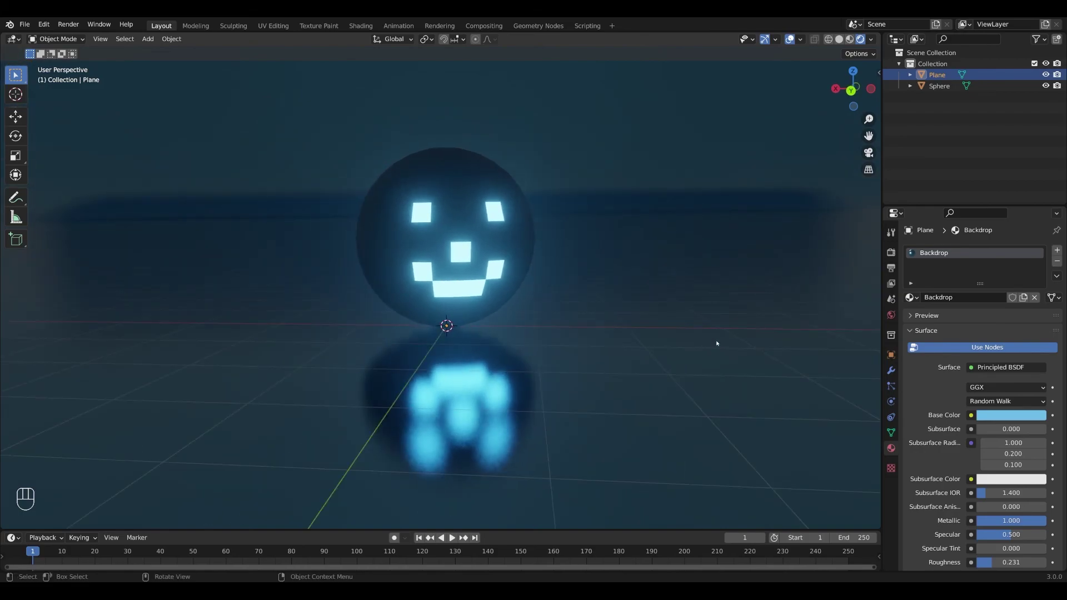